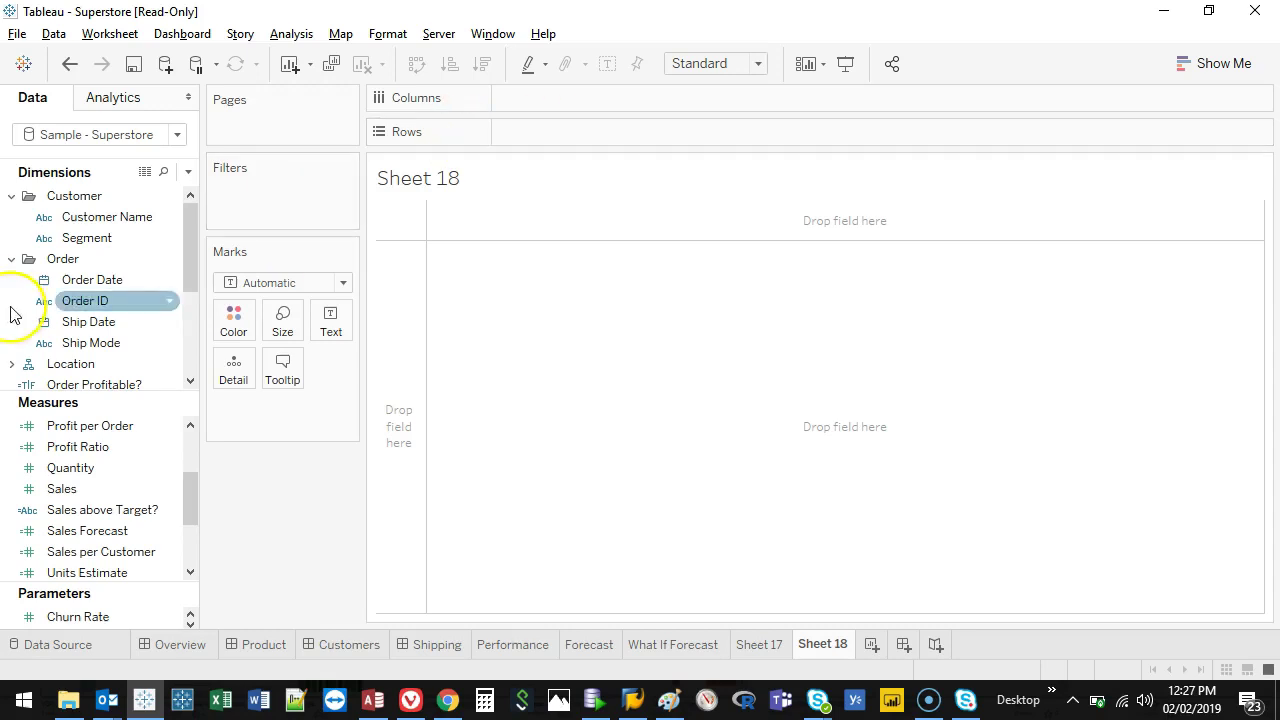
Step: Plot SUM(Sales) on Rows against continuous exact Order Date on Columns as a line
{"action": "left_click_drag", "start_coordinate": [117, 287], "coordinate": [685, 99]}
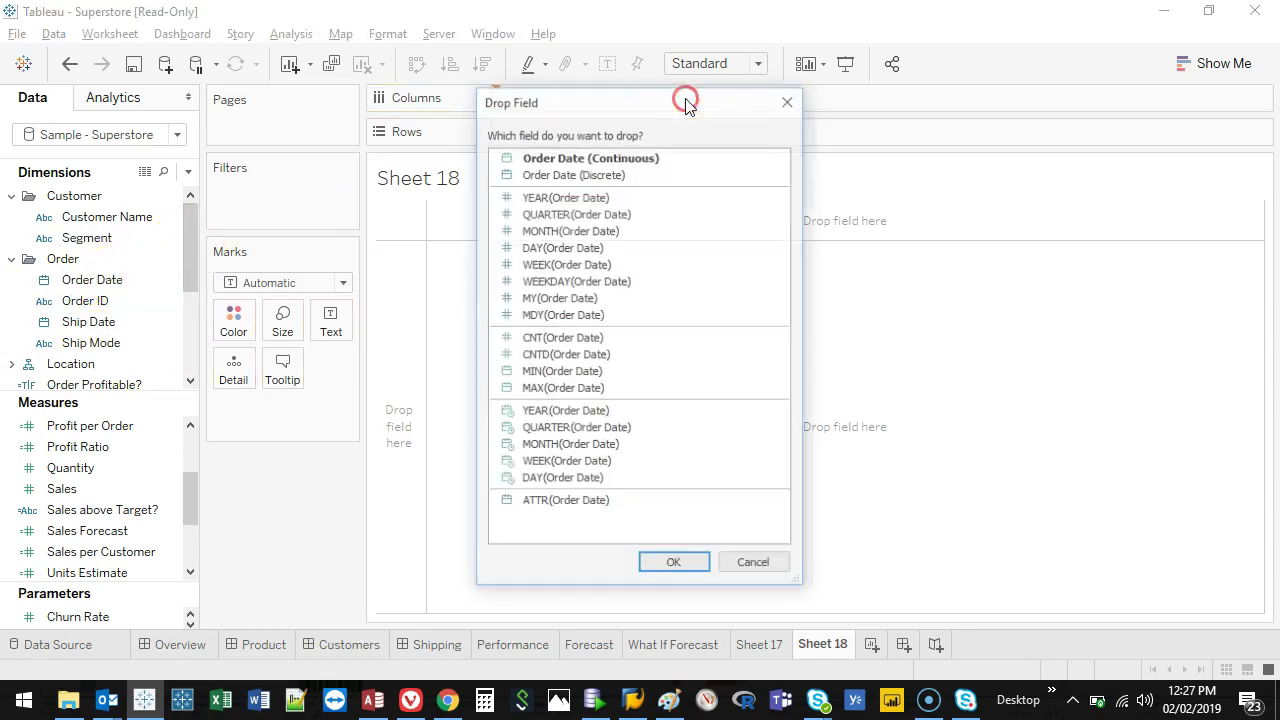
{"action": "double_click", "coordinate": [624, 162]}
{"action": "left_click_drag", "start_coordinate": [99, 497], "coordinate": [591, 131]}
{"action": "double_click", "coordinate": [560, 252]}
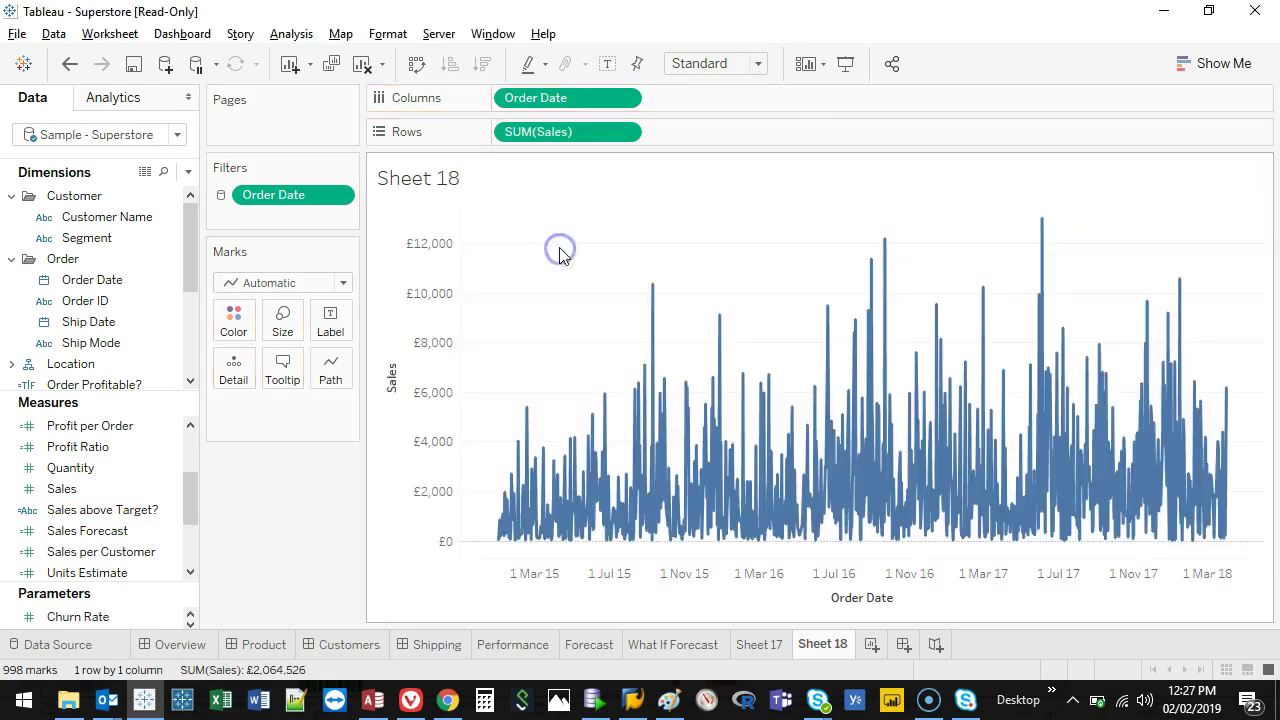
{"action": "right_click", "coordinate": [571, 135]}
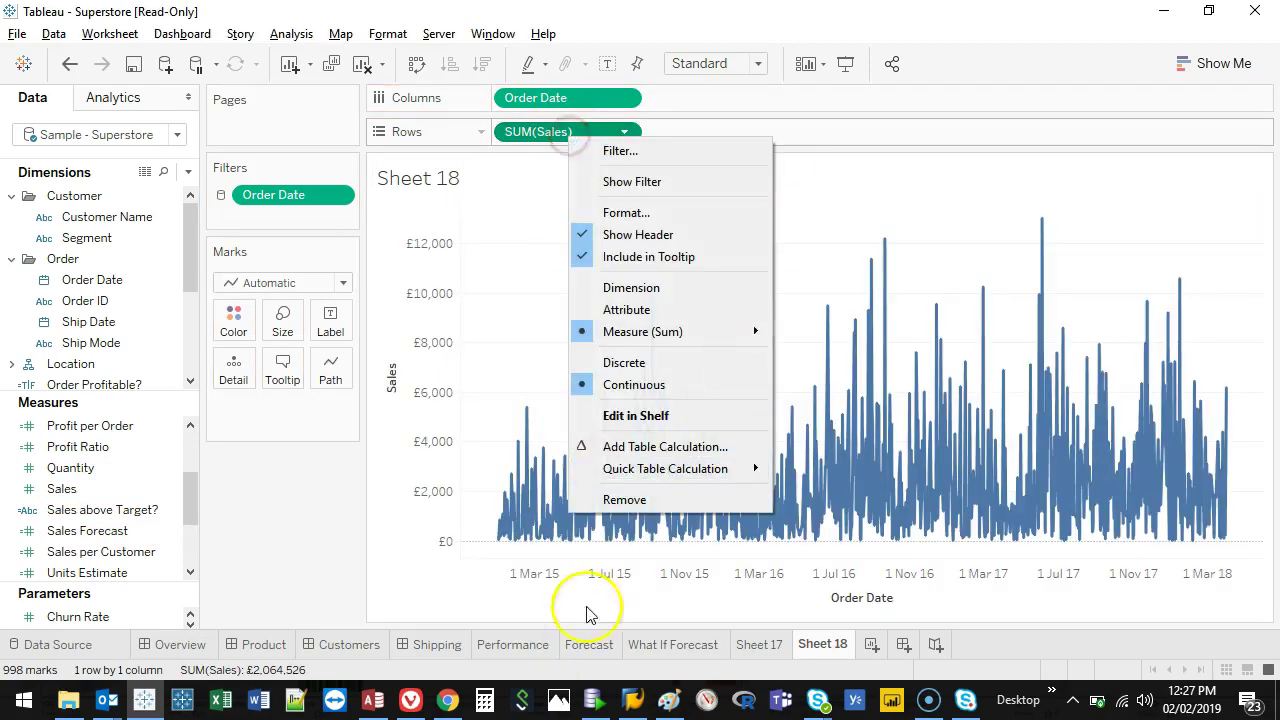
{"action": "left_click", "coordinate": [681, 468]}
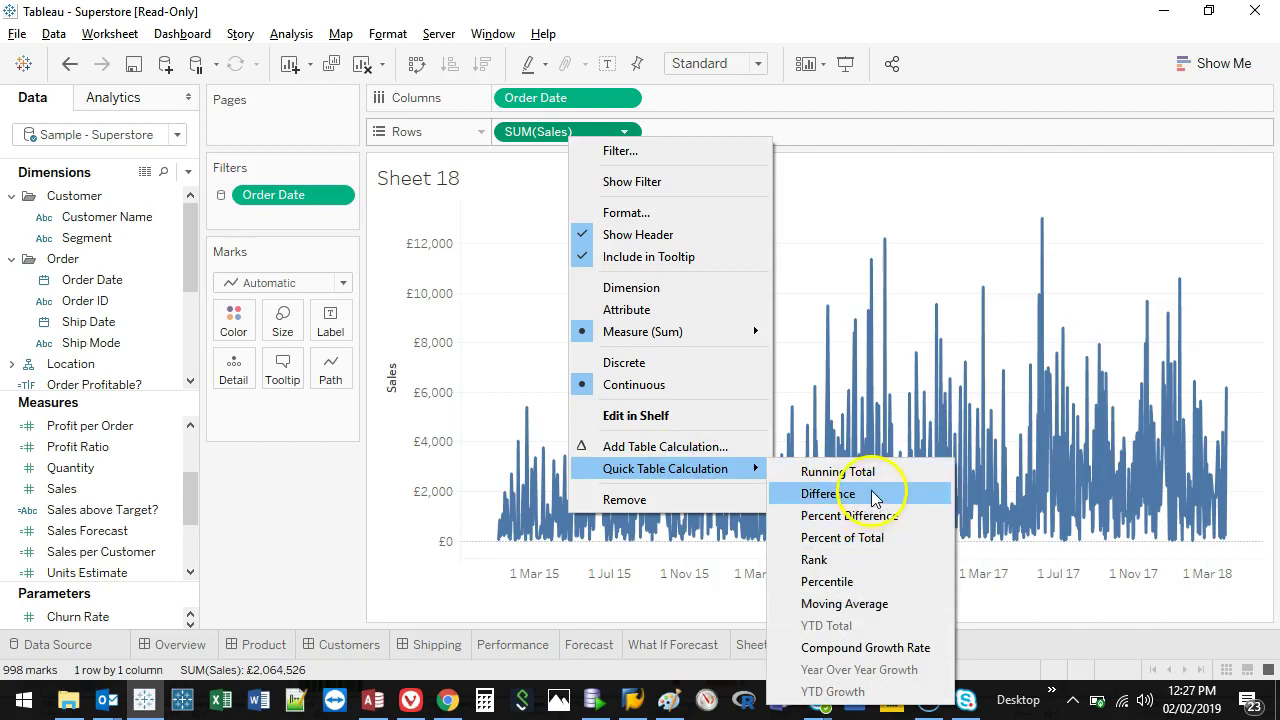
Step: Group Order Date by Year, drill down to Quarter, and switch the marks to Bar
{"action": "left_click", "coordinate": [271, 523]}
{"action": "left_click", "coordinate": [590, 108]}
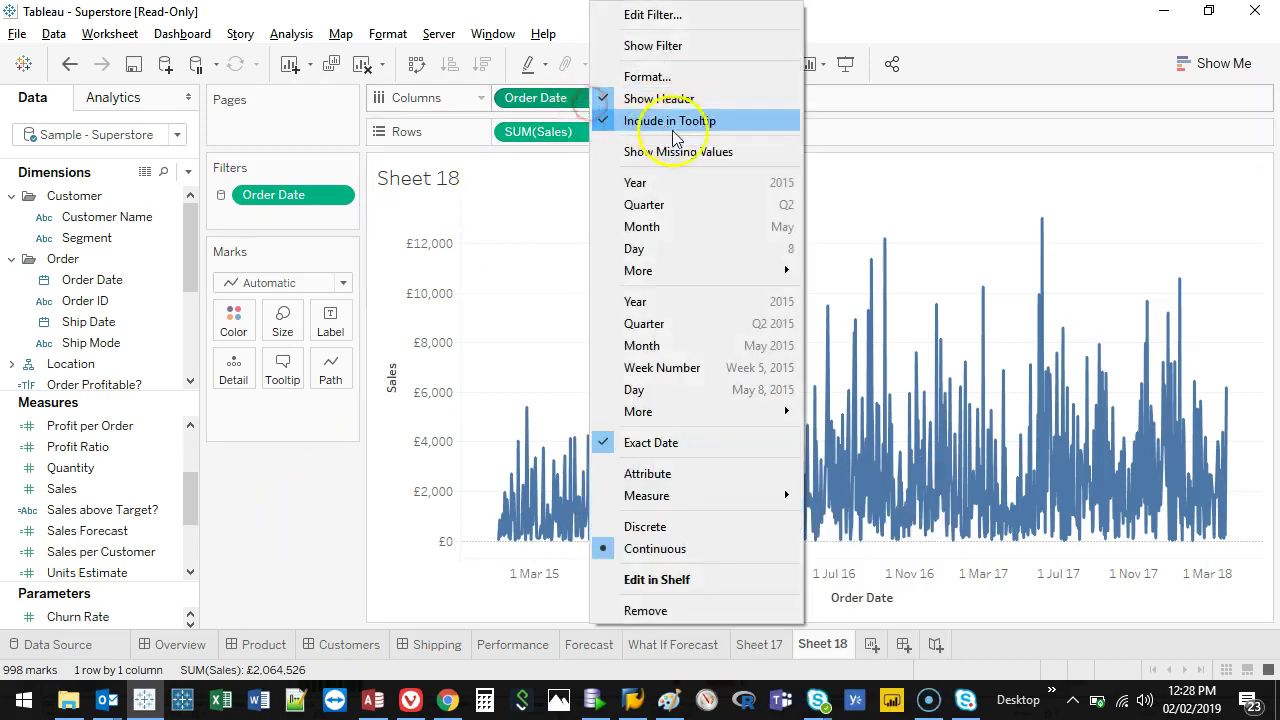
{"action": "left_click", "coordinate": [697, 186]}
{"action": "left_click", "coordinate": [511, 101]}
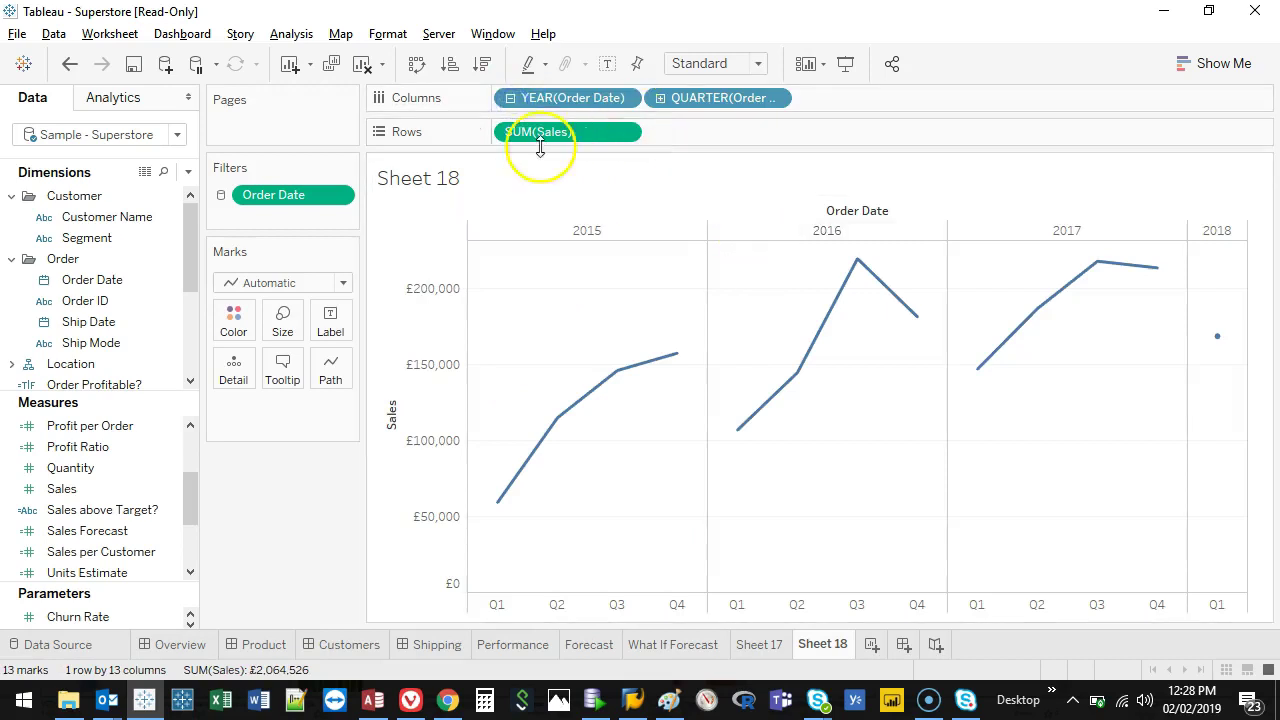
{"action": "left_click", "coordinate": [268, 280]}
{"action": "left_click", "coordinate": [251, 325]}
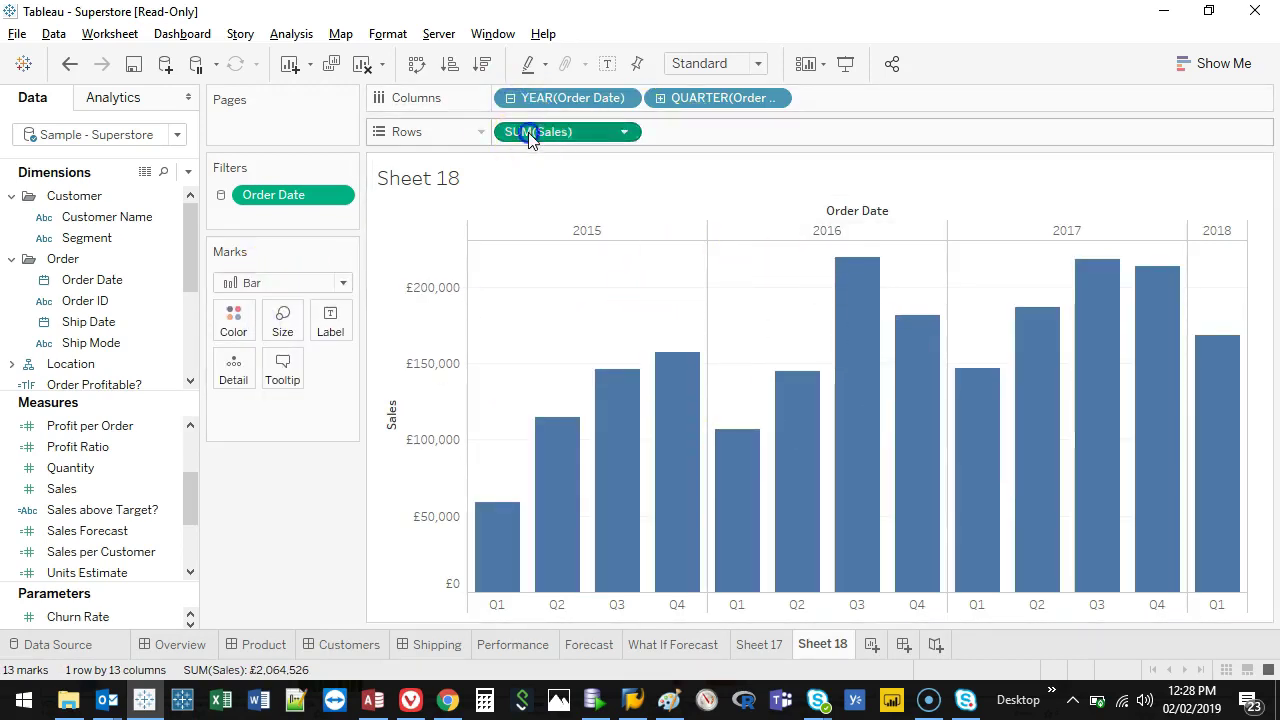
Step: Duplicate SUM(Sales) on Rows to create a second identical bar chart
{"action": "left_click_drag", "start_coordinate": [531, 134], "coordinate": [760, 132]}
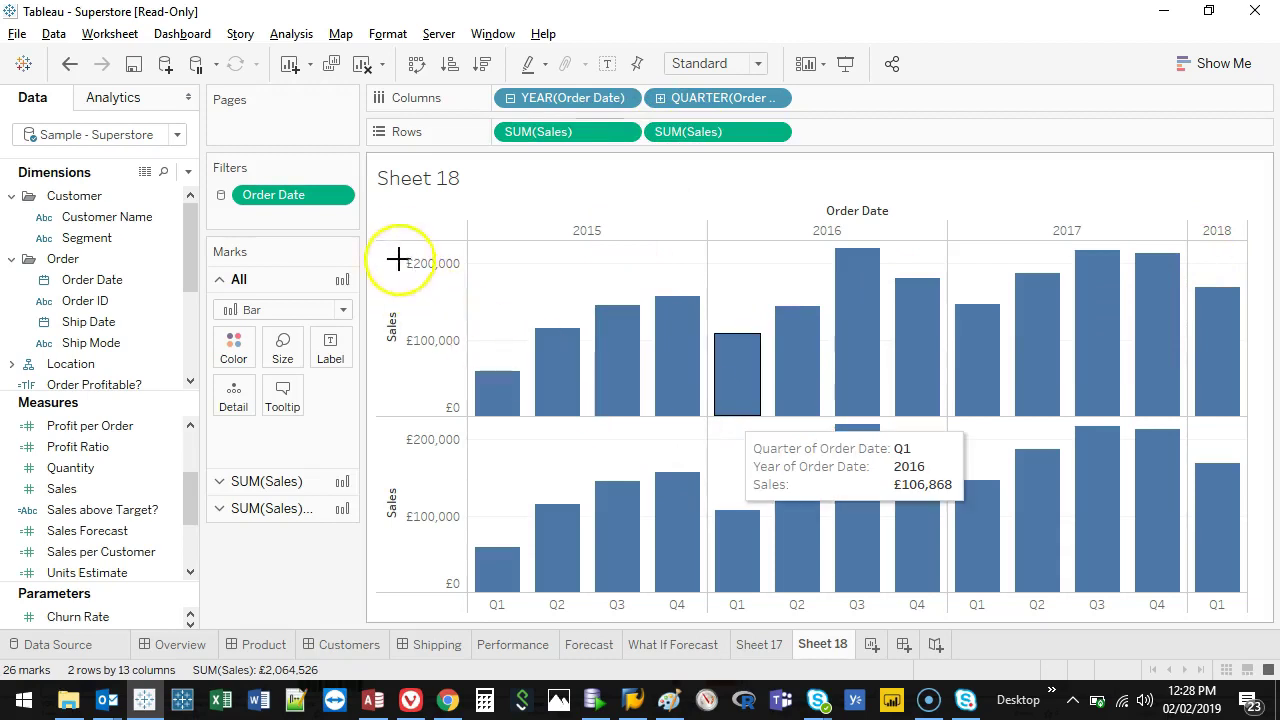
{"action": "mouse_move", "coordinate": [398, 260]}
{"action": "left_mouse_down"}
{"action": "mouse_move", "coordinate": [1271, 200]}
{"action": "mouse_move", "coordinate": [414, 334]}
{"action": "mouse_move", "coordinate": [497, 225]}
{"action": "left_mouse_up"}
{"action": "mouse_move", "coordinate": [1278, 404]}
{"action": "left_mouse_down"}
{"action": "mouse_move", "coordinate": [398, 517]}
{"action": "mouse_move", "coordinate": [1268, 423]}
{"action": "left_mouse_up"}
{"action": "key", "text": "Escape"}
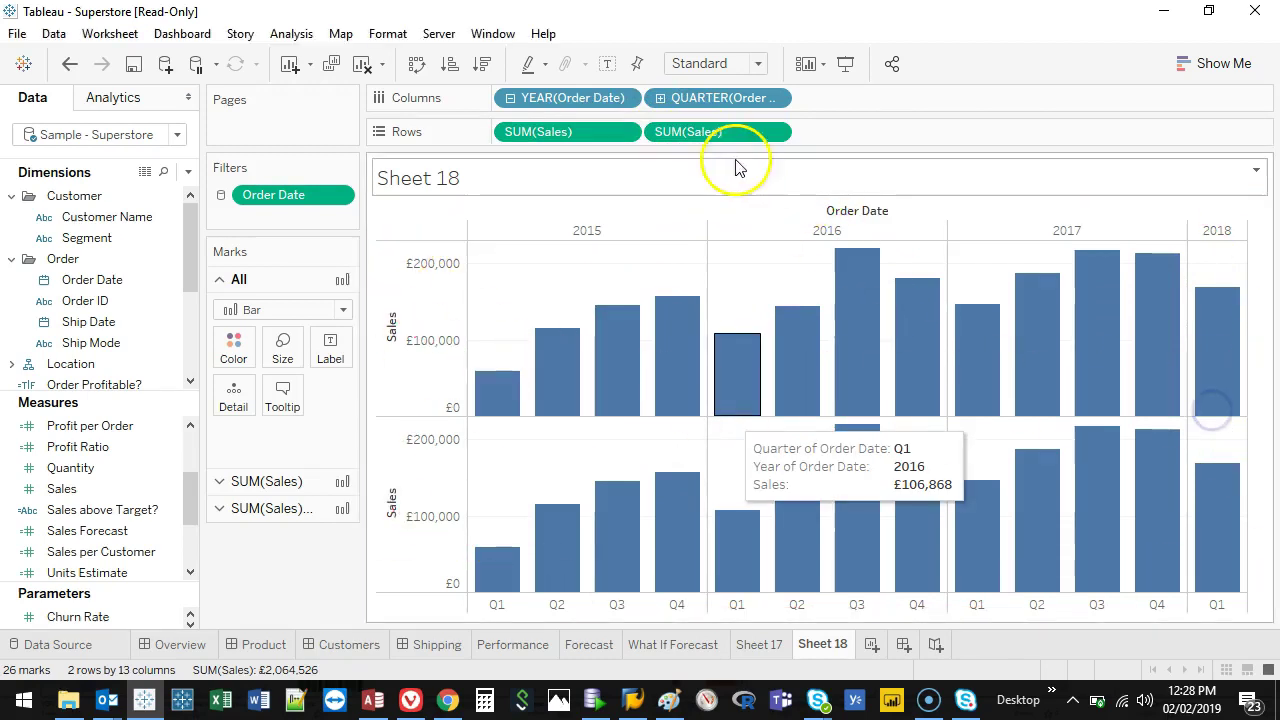
{"action": "left_click", "coordinate": [558, 134]}
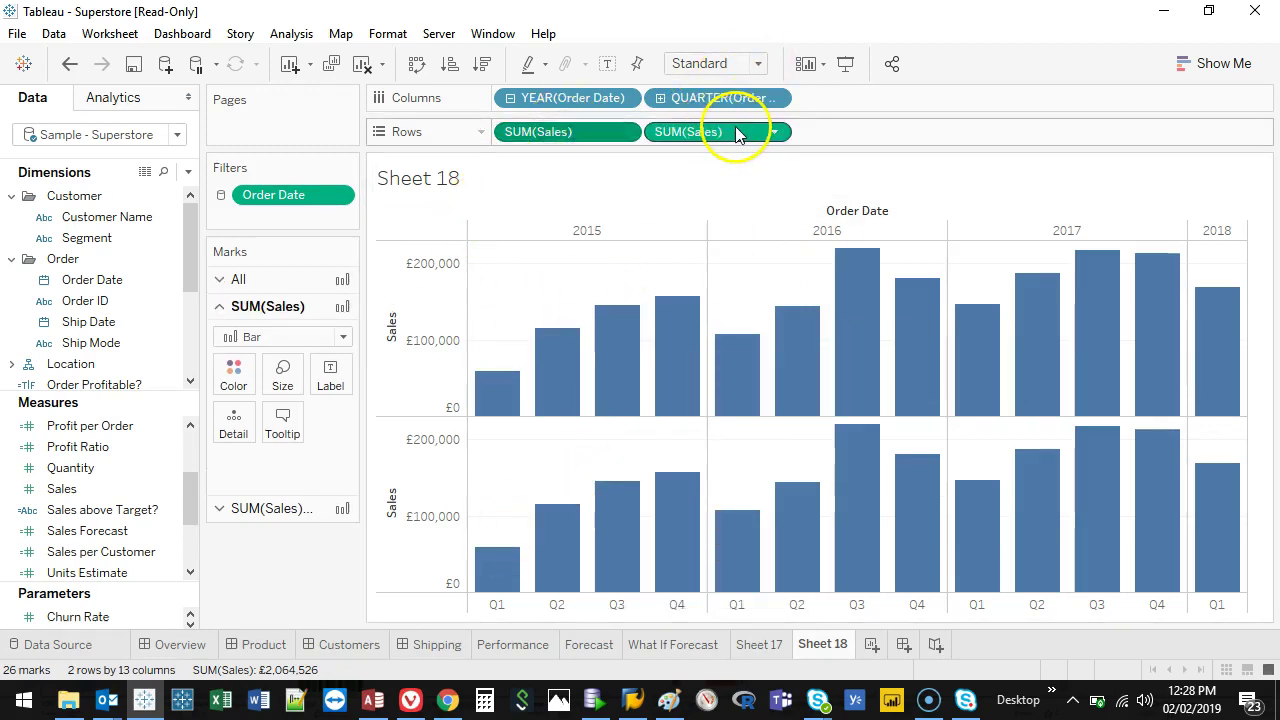
Step: Add SUM(Sales) as labels on the top row of bars
{"action": "left_click_drag", "start_coordinate": [571, 131], "coordinate": [337, 380]}
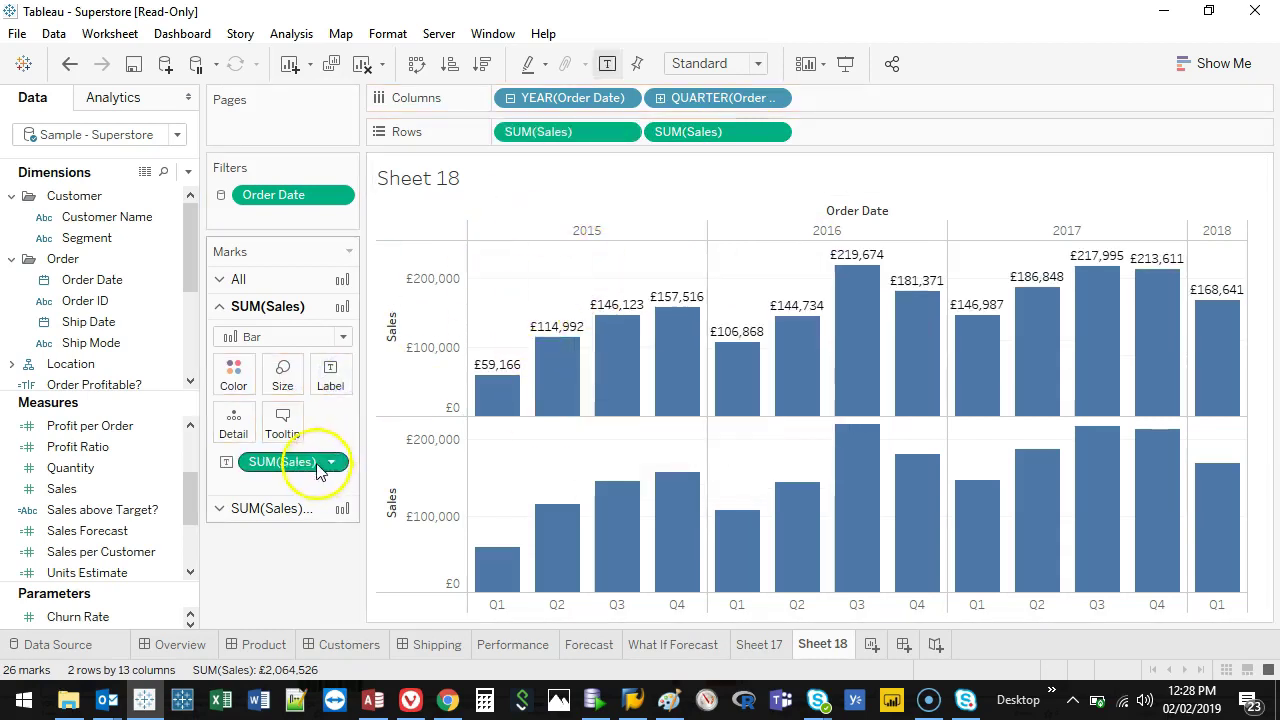
{"action": "right_click", "coordinate": [252, 464]}
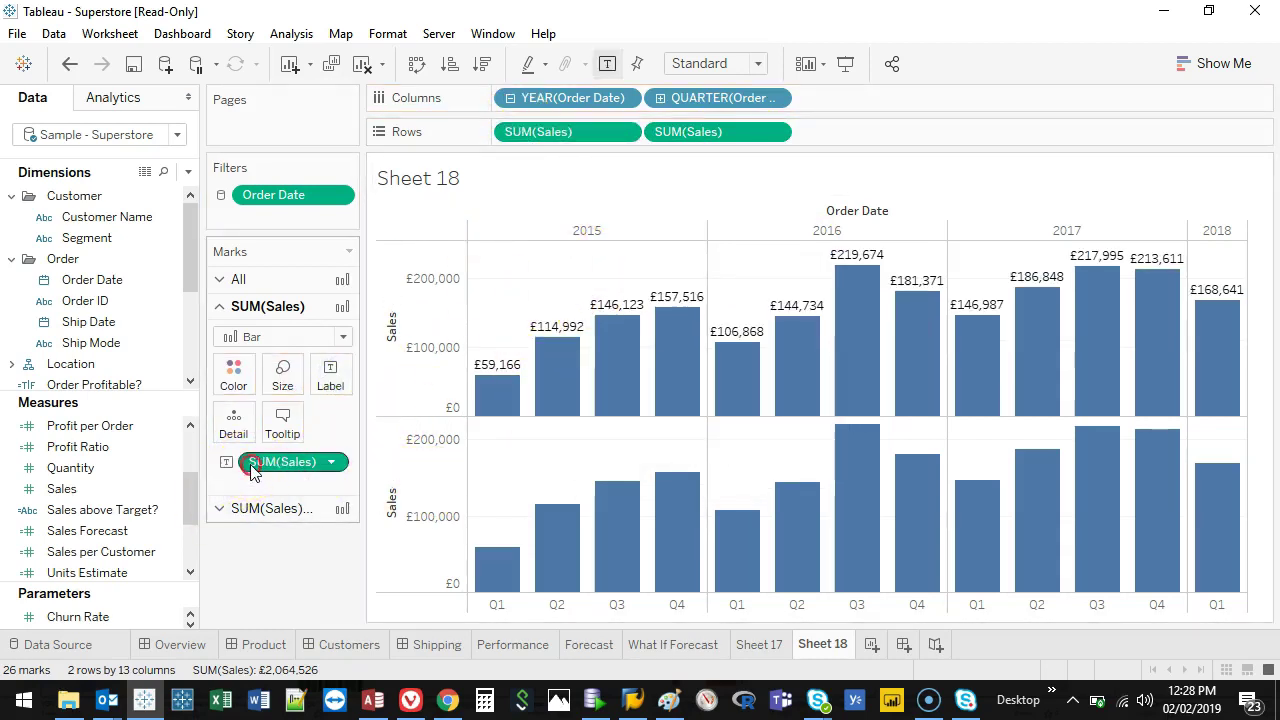
{"action": "left_click", "coordinate": [308, 185]}
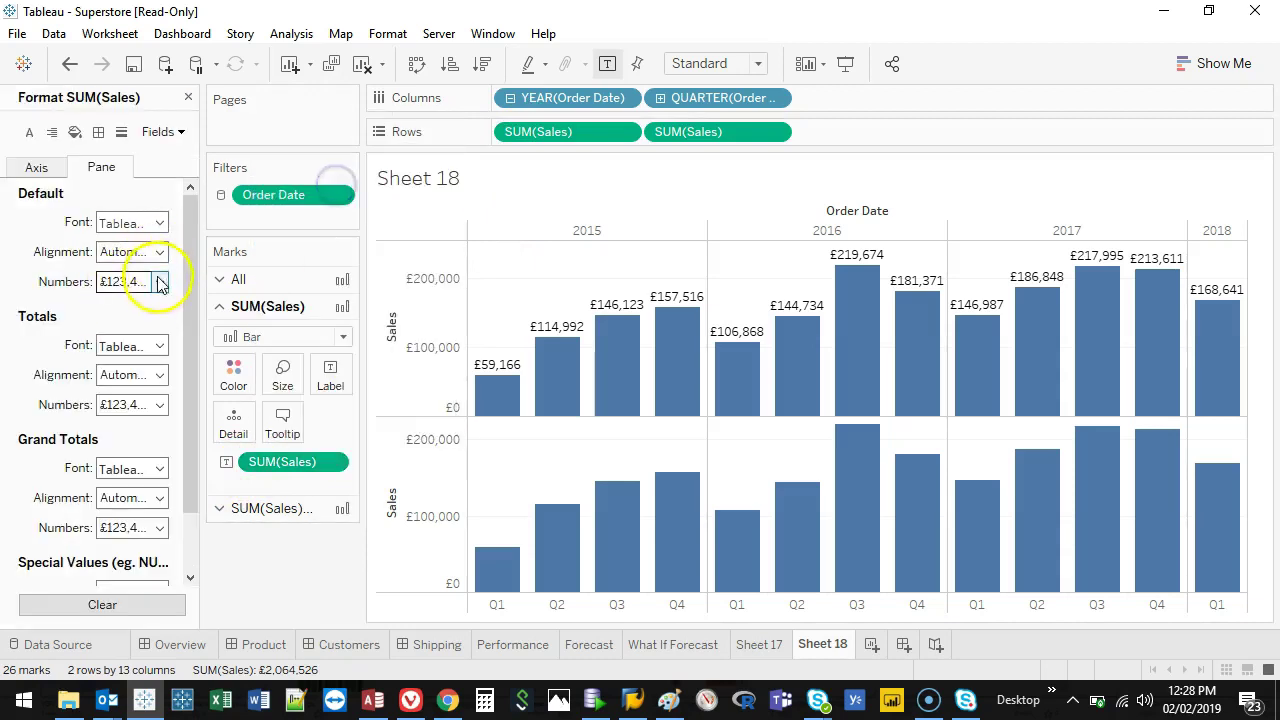
Step: Format the labels as custom currency with 0 decimals, no separators, in Thousands (K)
{"action": "left_click", "coordinate": [159, 281]}
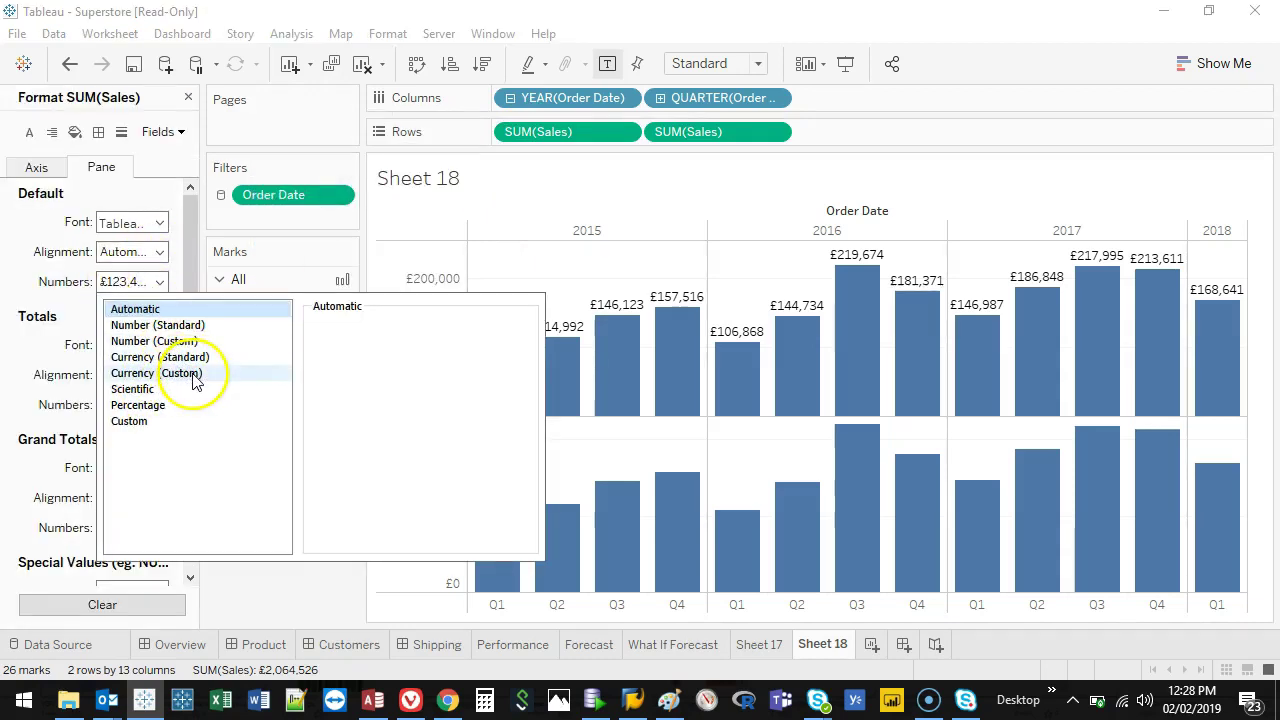
{"action": "left_click", "coordinate": [188, 373]}
{"action": "left_click", "coordinate": [367, 352]}
{"action": "left_click", "coordinate": [367, 352]}
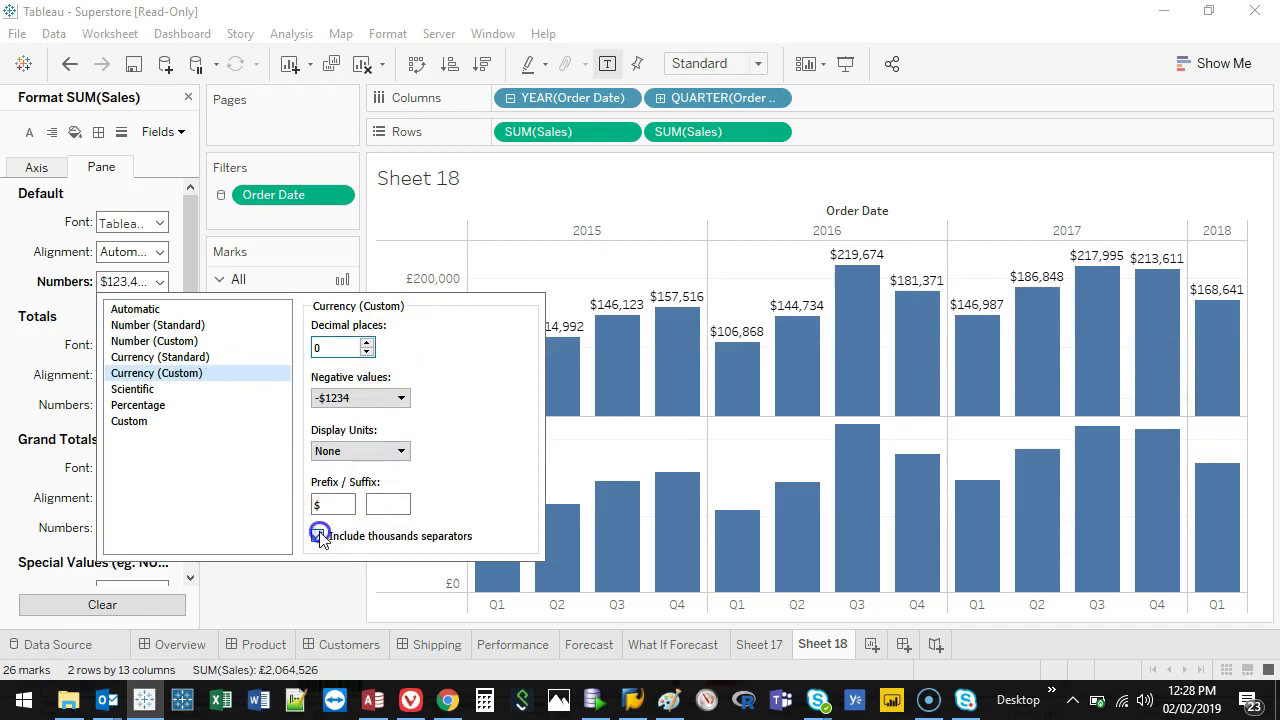
{"action": "left_click", "coordinate": [317, 536]}
{"action": "left_click", "coordinate": [383, 452]}
{"action": "left_click", "coordinate": [360, 484]}
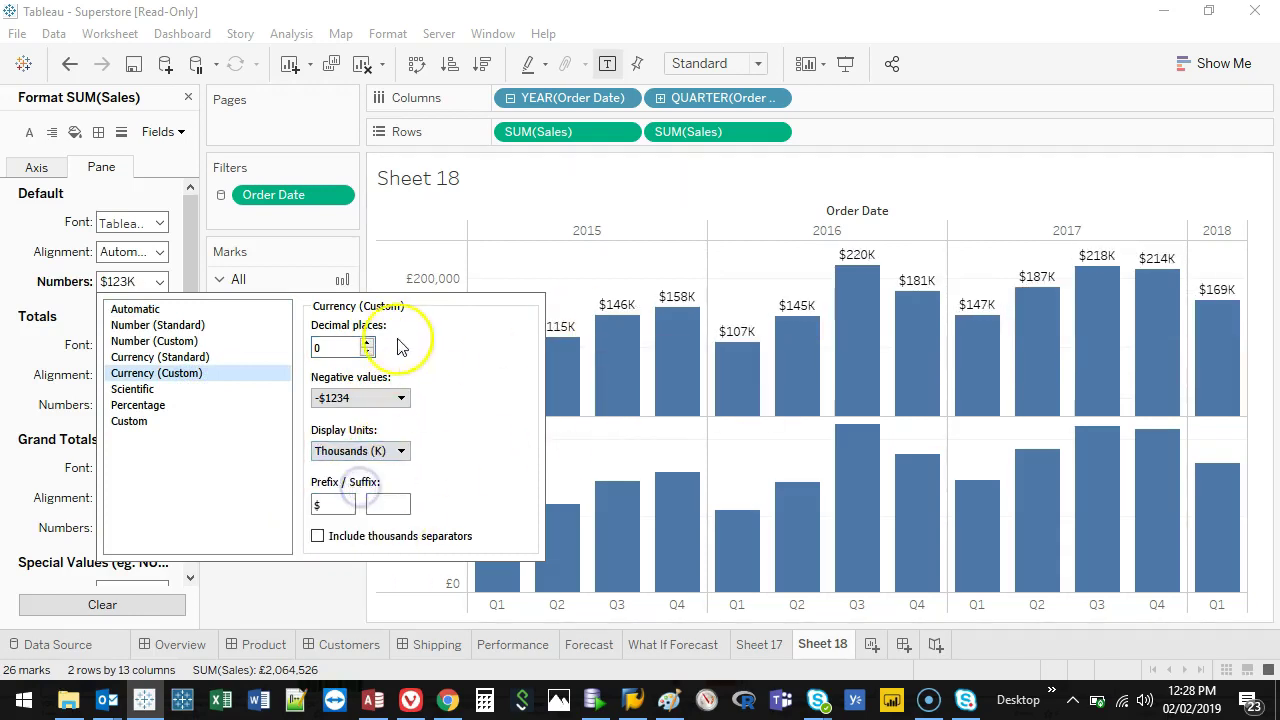
{"action": "left_click", "coordinate": [320, 603]}
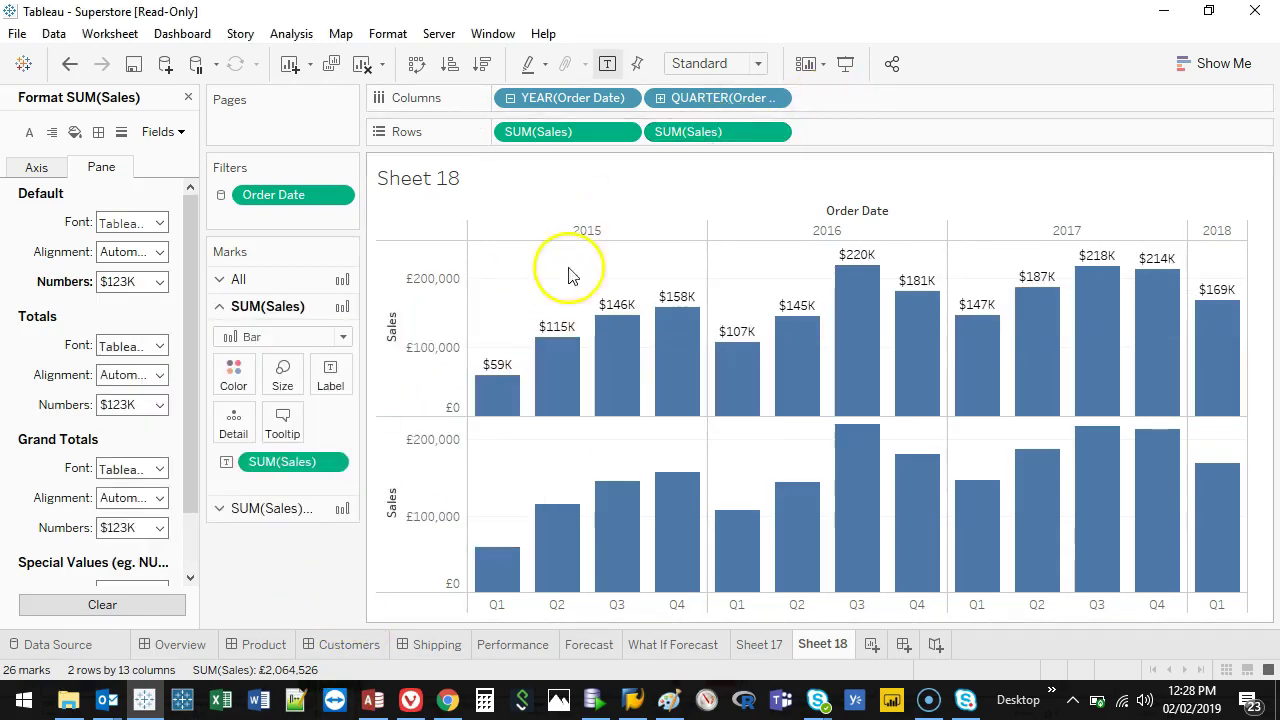
{"action": "left_click", "coordinate": [190, 96]}
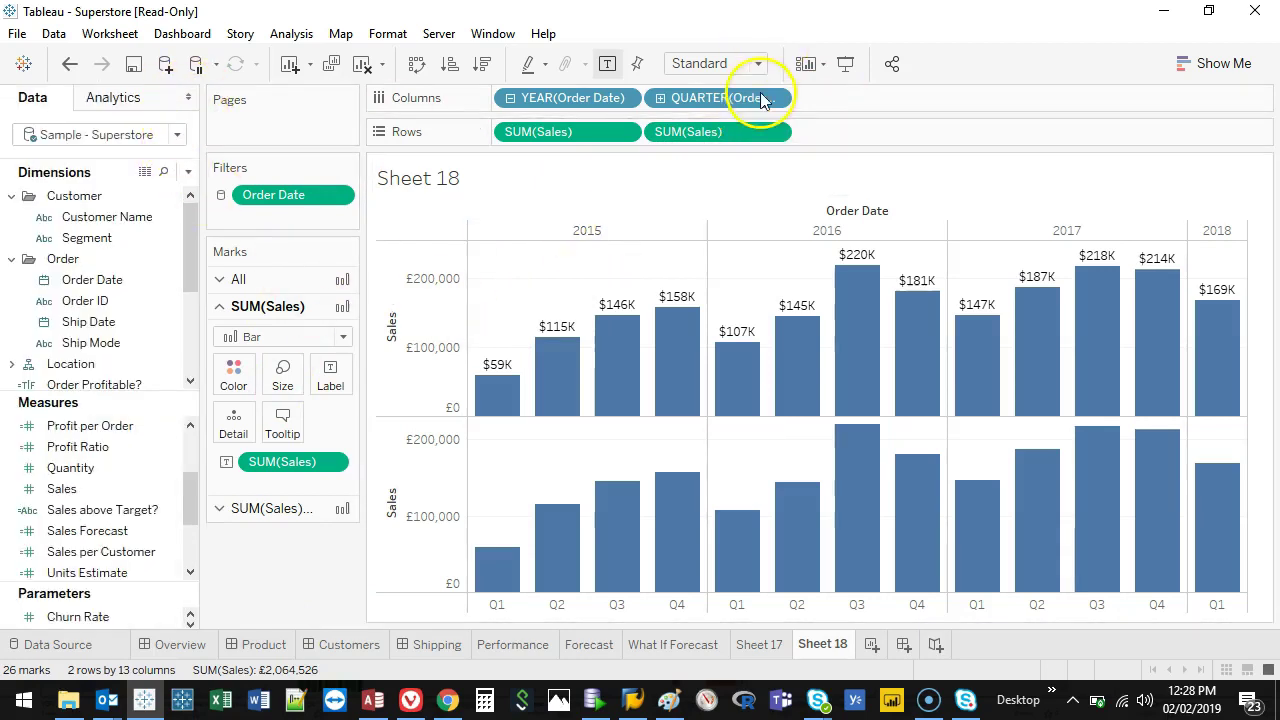
{"action": "right_click", "coordinate": [723, 134]}
{"action": "left_click", "coordinate": [687, 133]}
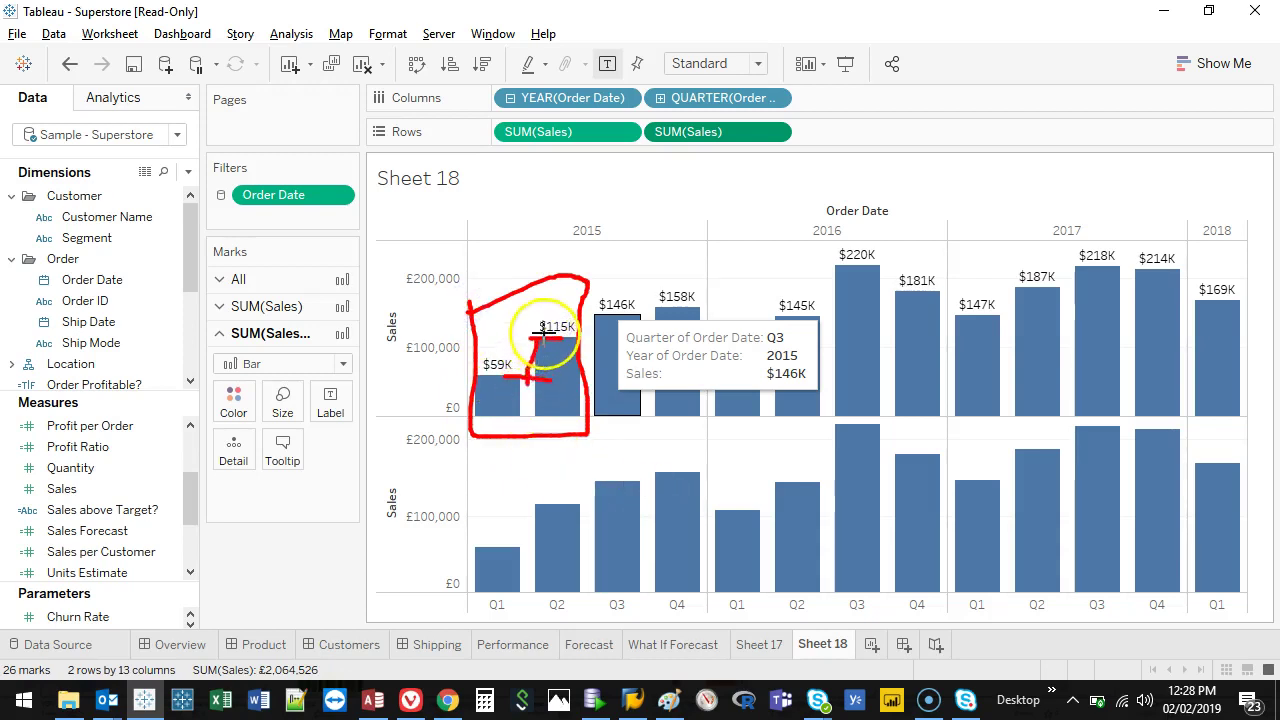
{"action": "key", "text": "Escape"}
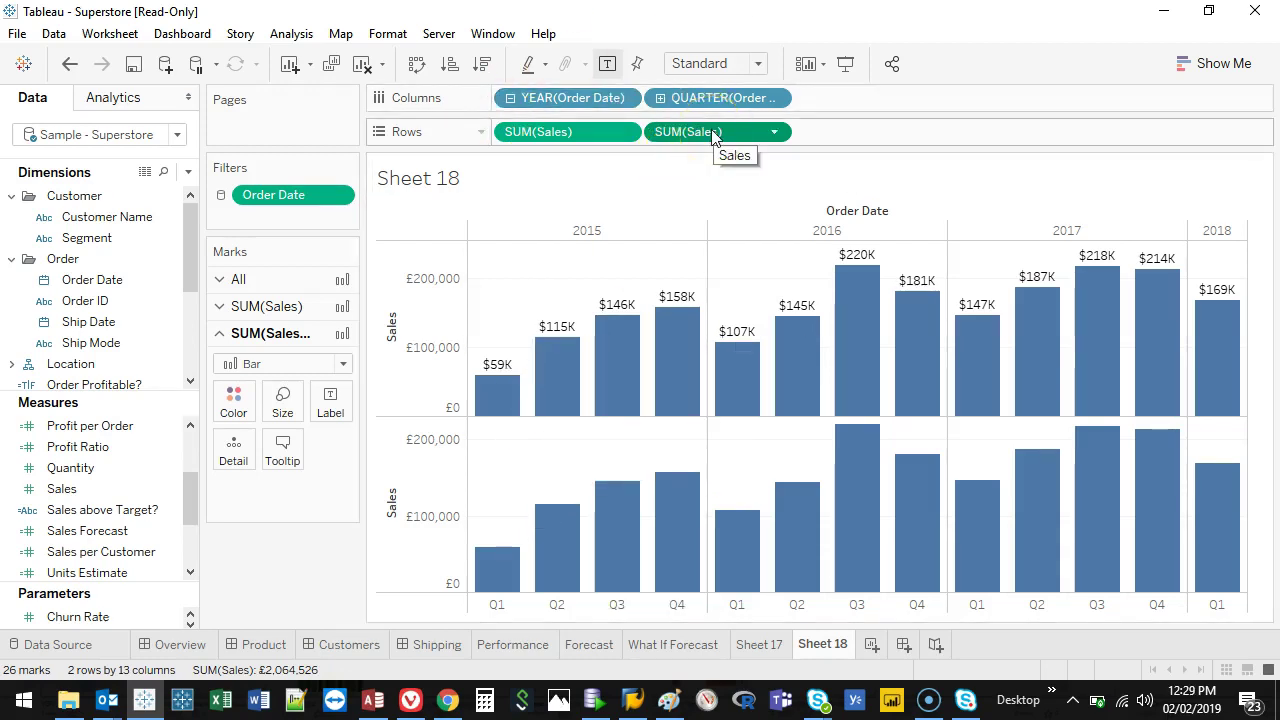
Step: Colour the top Sales bars green
{"action": "left_click", "coordinate": [266, 306]}
{"action": "left_click", "coordinate": [233, 375]}
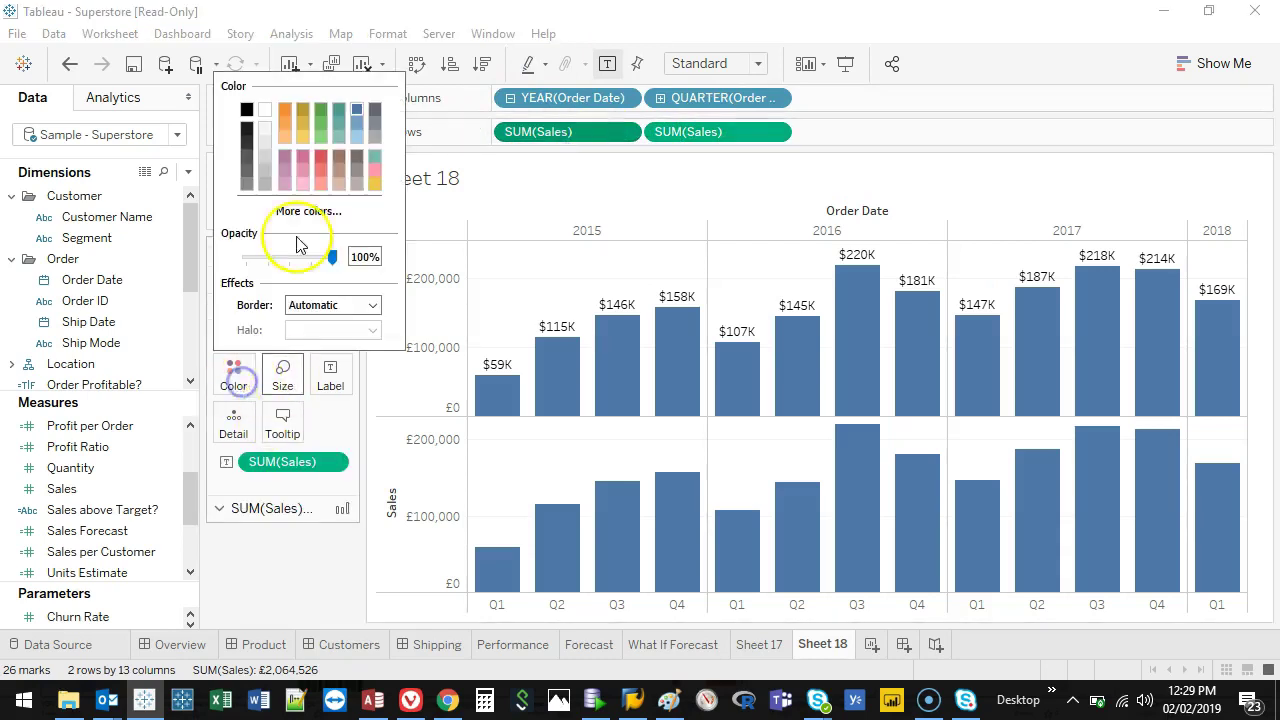
{"action": "left_click", "coordinate": [321, 110]}
{"action": "left_click", "coordinate": [740, 138]}
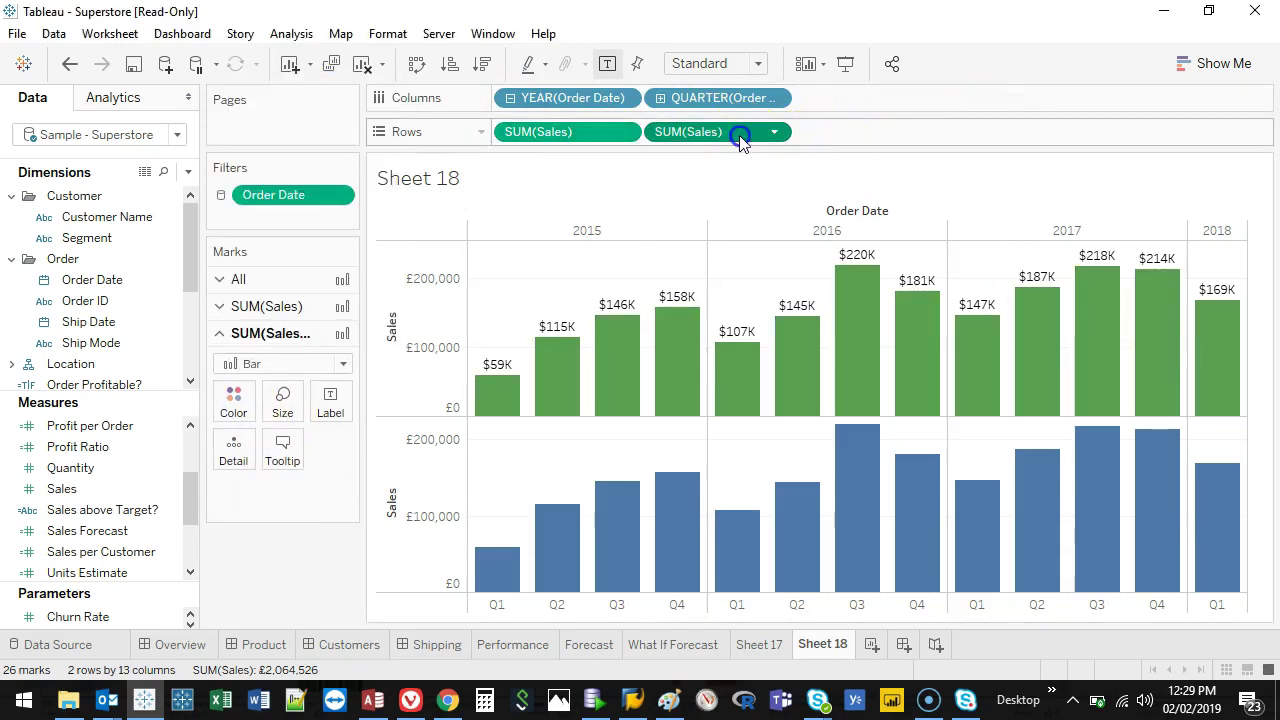
Step: Apply the Difference quick table calculation to the lower Sales and label its bars
{"action": "right_click", "coordinate": [740, 143]}
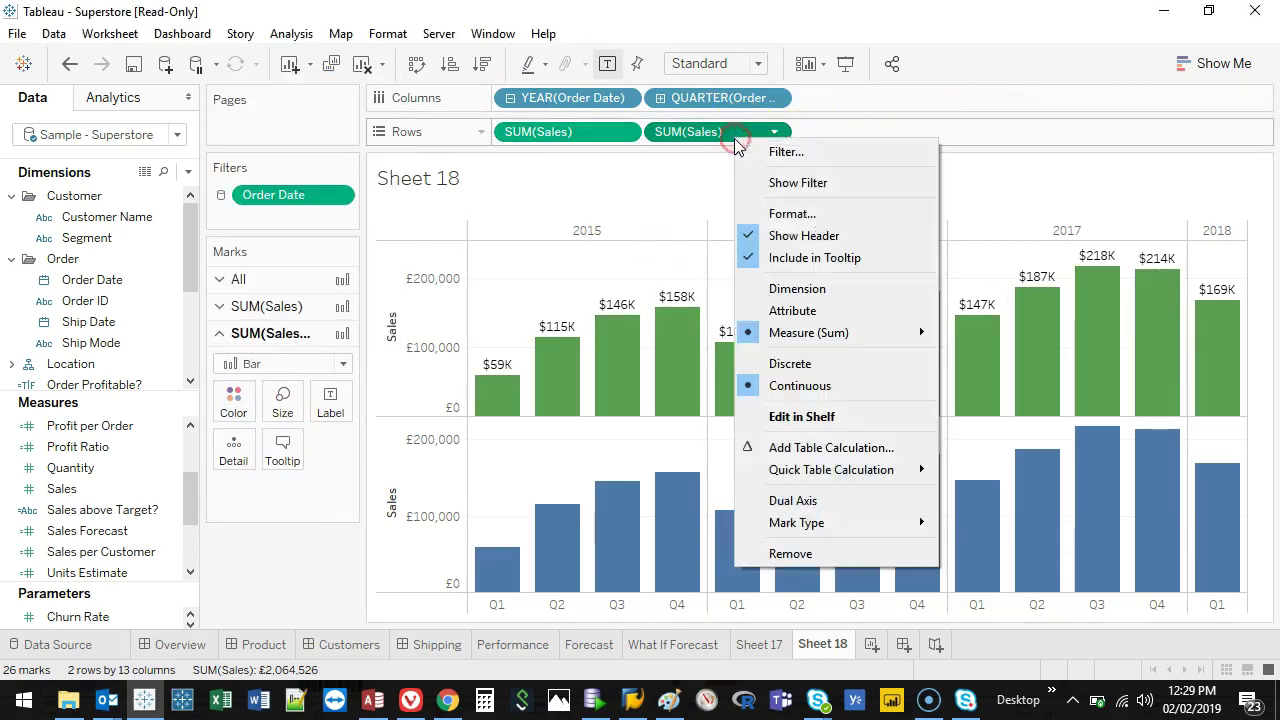
{"action": "left_click", "coordinate": [857, 470]}
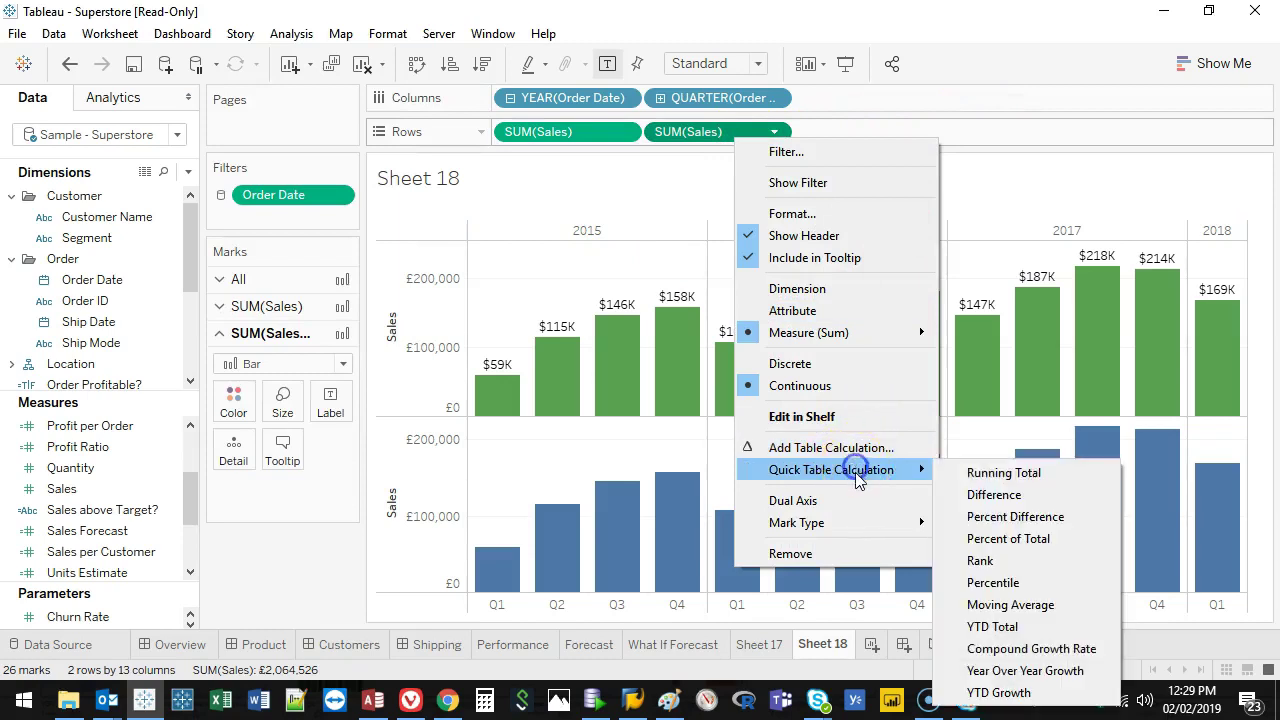
{"action": "left_click", "coordinate": [1033, 498]}
{"action": "left_click_drag", "start_coordinate": [720, 133], "coordinate": [330, 407]}
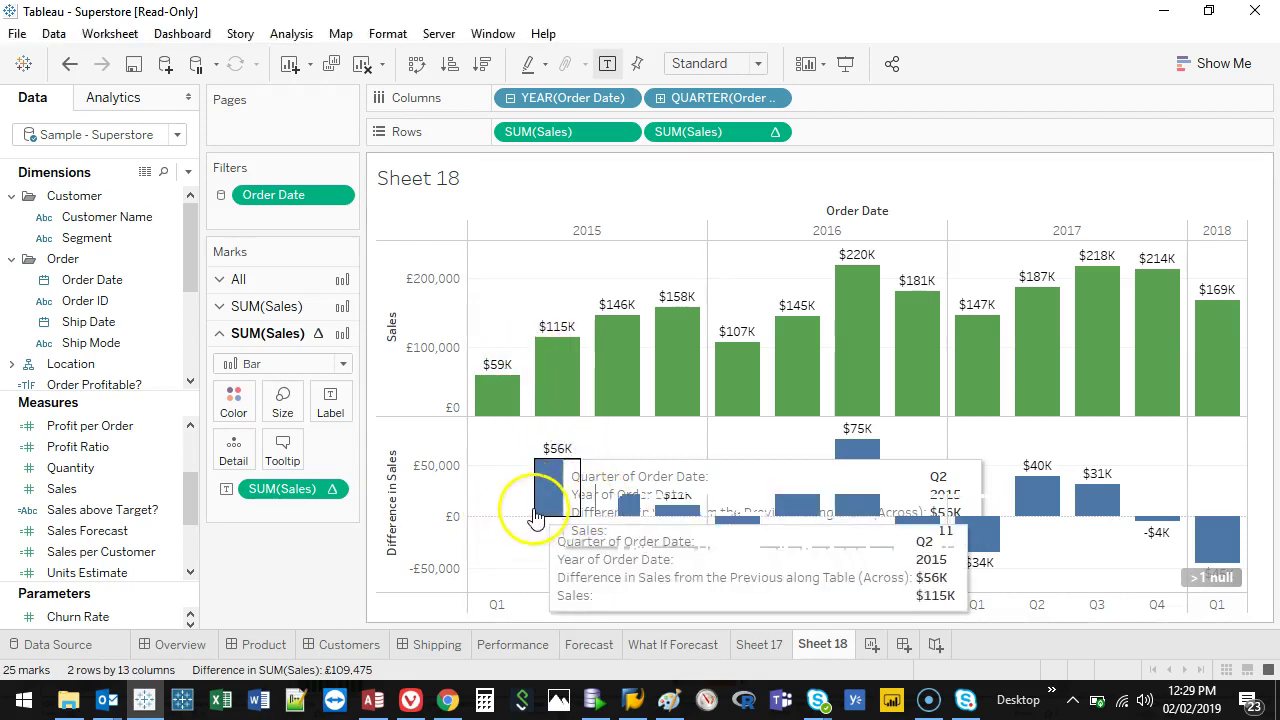
{"action": "mouse_move", "coordinate": [520, 452]}
{"action": "left_mouse_down"}
{"action": "mouse_move", "coordinate": [485, 460]}
{"action": "mouse_move", "coordinate": [526, 512]}
{"action": "mouse_move", "coordinate": [499, 434]}
{"action": "left_mouse_up"}
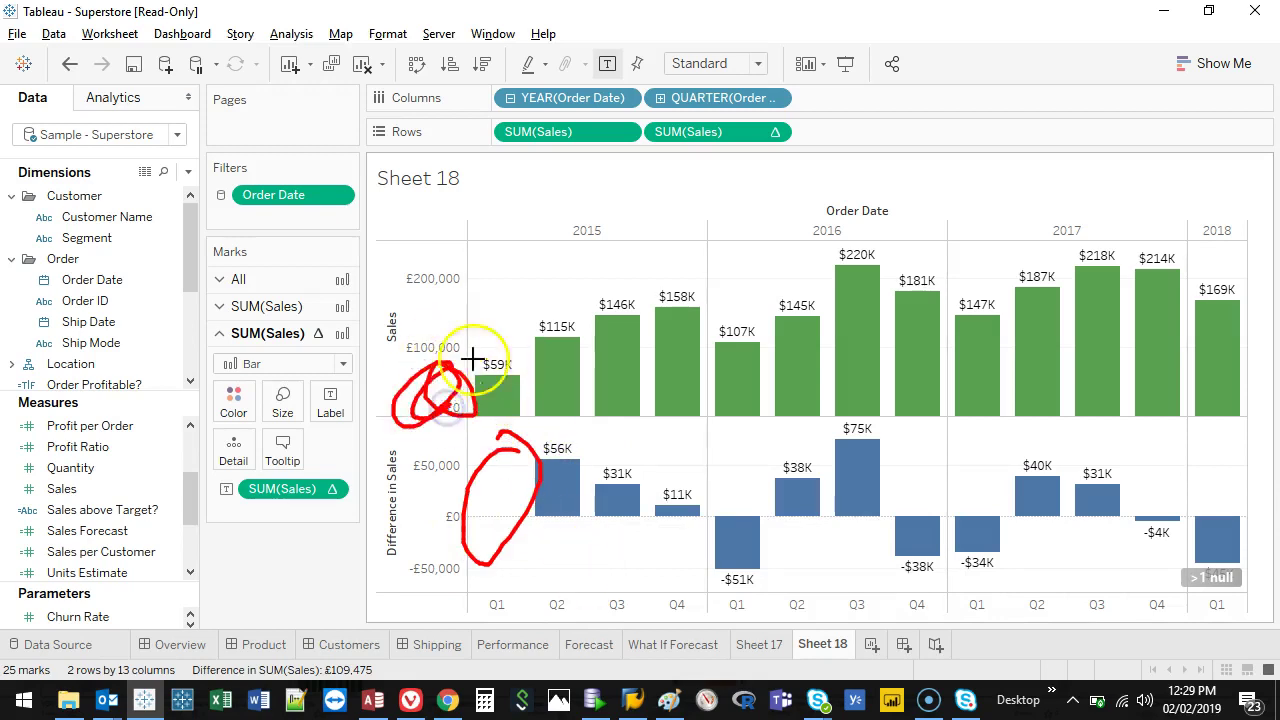
{"action": "key", "text": "Escape"}
{"action": "mouse_move", "coordinate": [586, 380]}
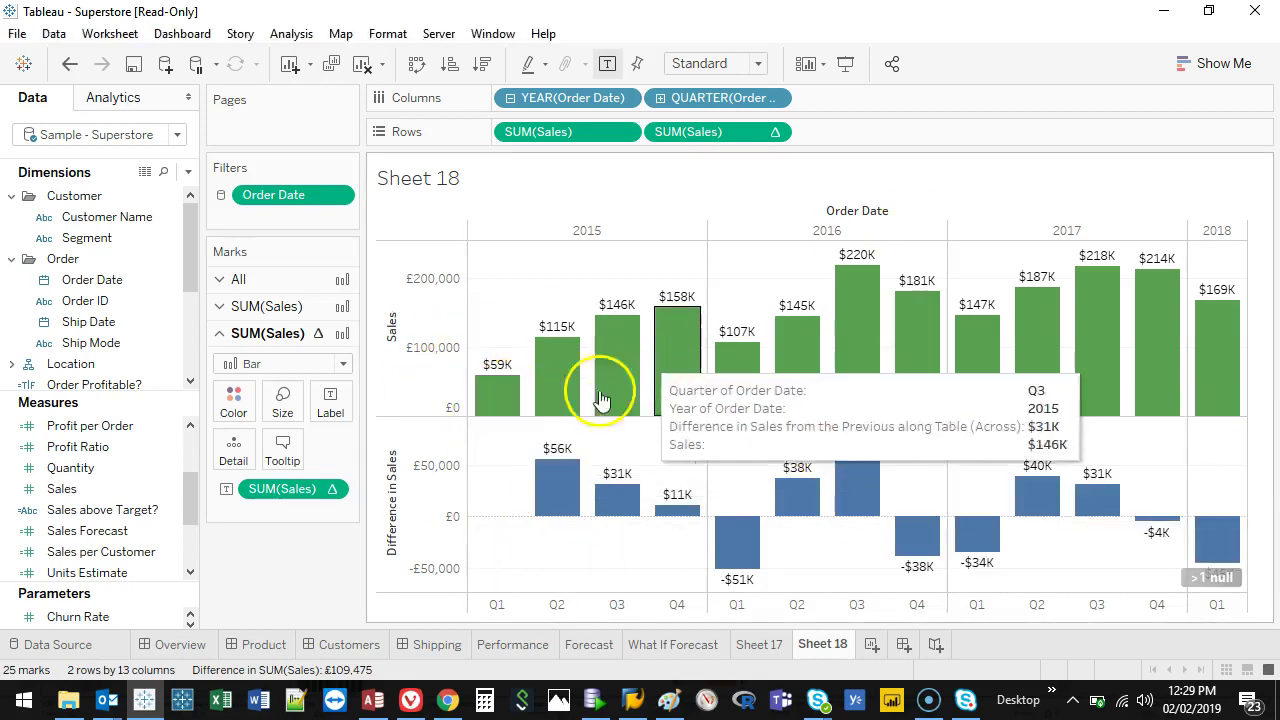
{"action": "mouse_move", "coordinate": [610, 345]}
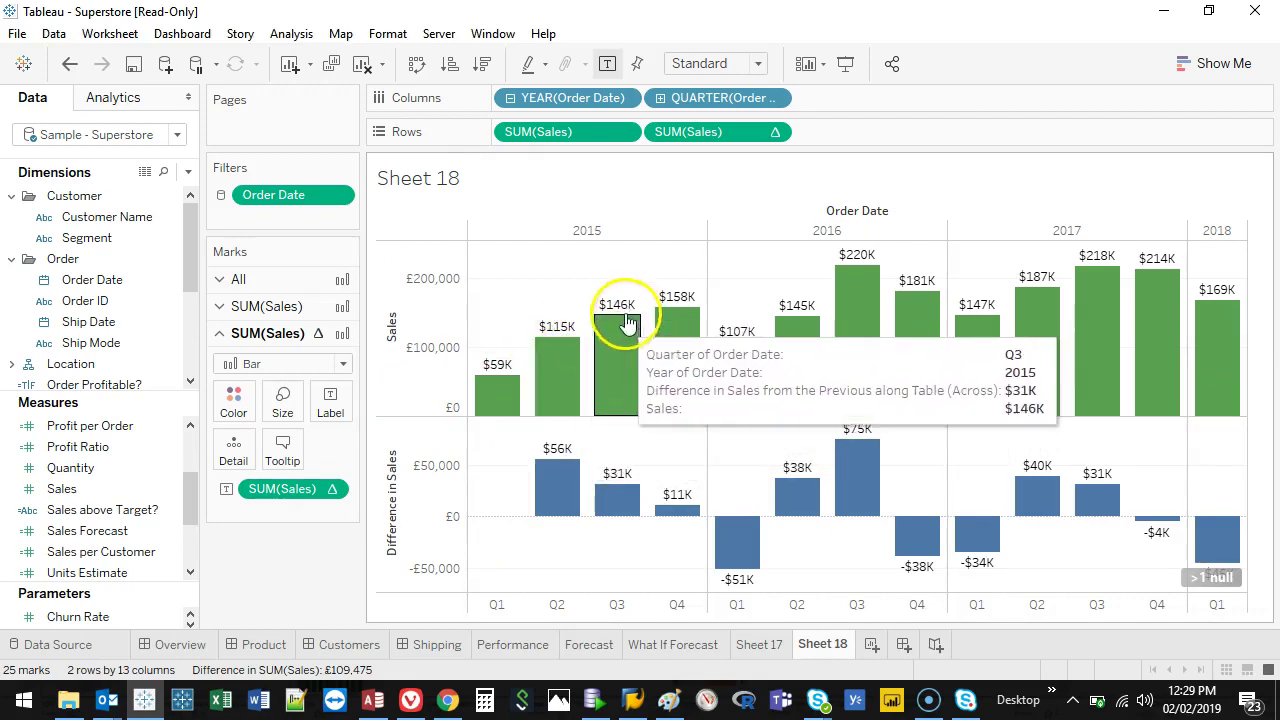
{"action": "mouse_move", "coordinate": [620, 520]}
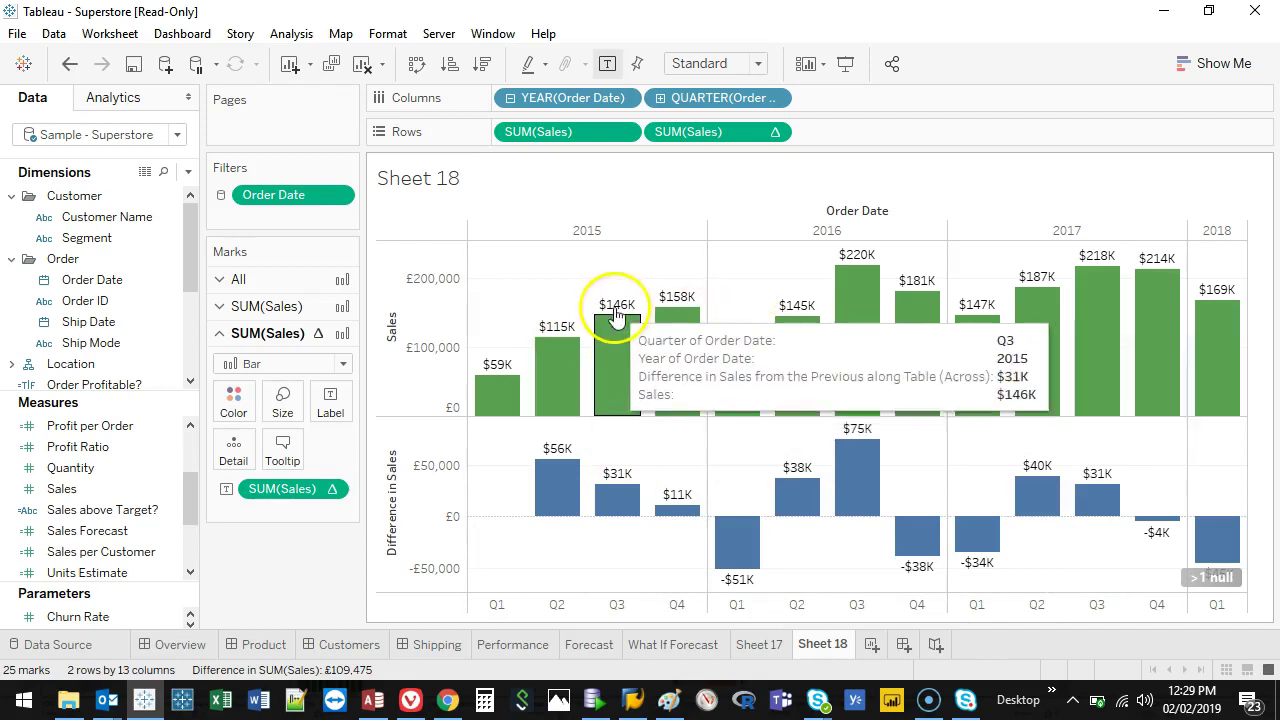
{"action": "mouse_move", "coordinate": [675, 315]}
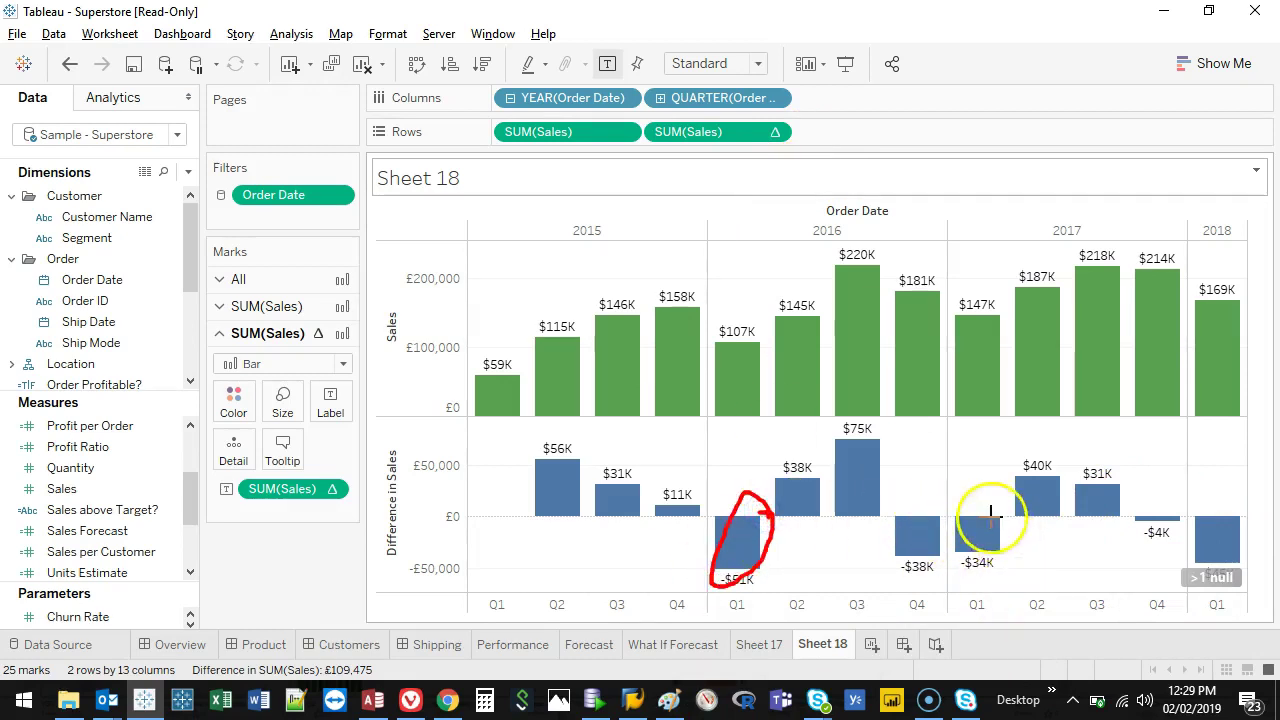
{"action": "mouse_move", "coordinate": [988, 500]}
{"action": "left_mouse_down"}
{"action": "mouse_move", "coordinate": [962, 540]}
{"action": "mouse_move", "coordinate": [986, 507]}
{"action": "left_mouse_up"}
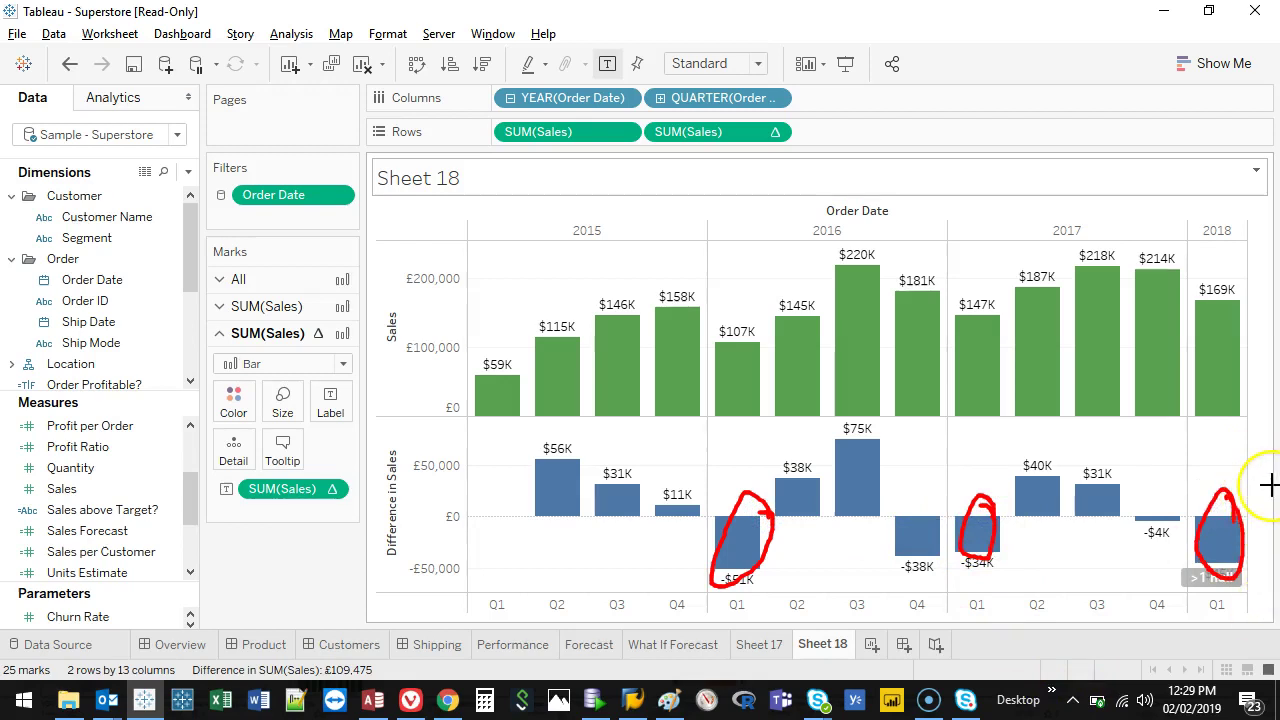
{"action": "key", "text": "Escape"}
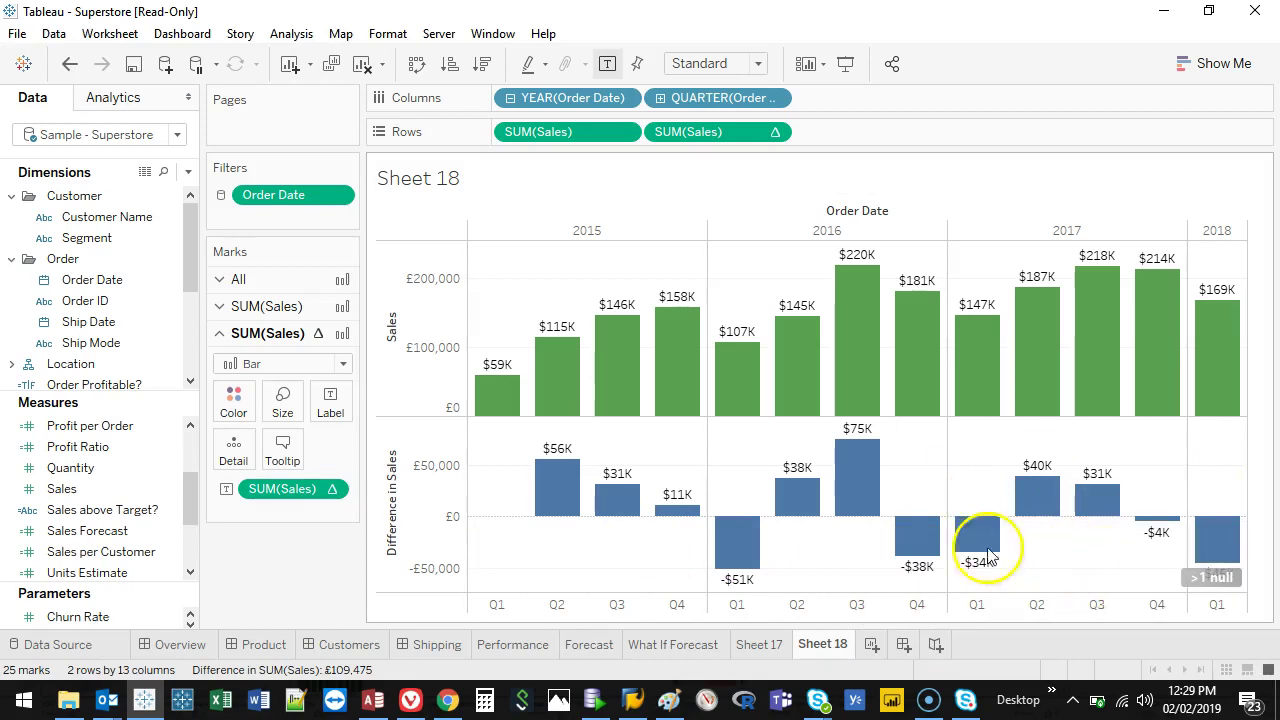
{"action": "left_click", "coordinate": [660, 99]}
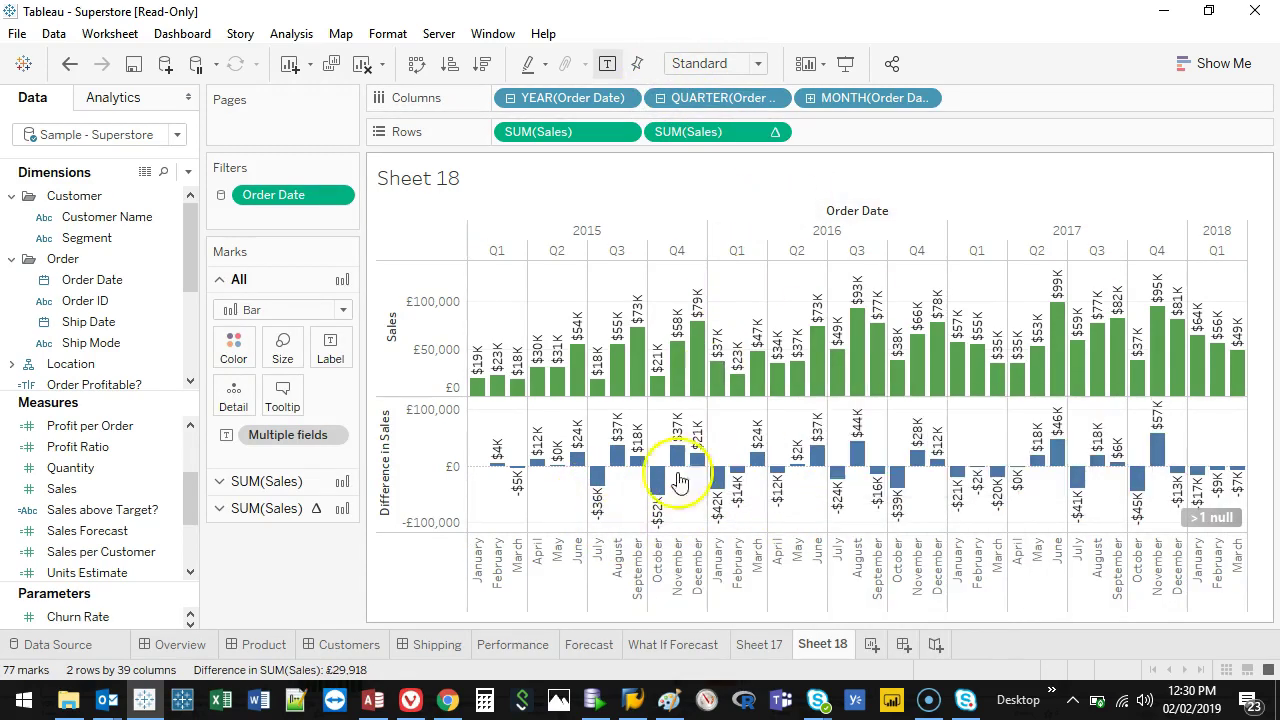
{"action": "mouse_move", "coordinate": [610, 483]}
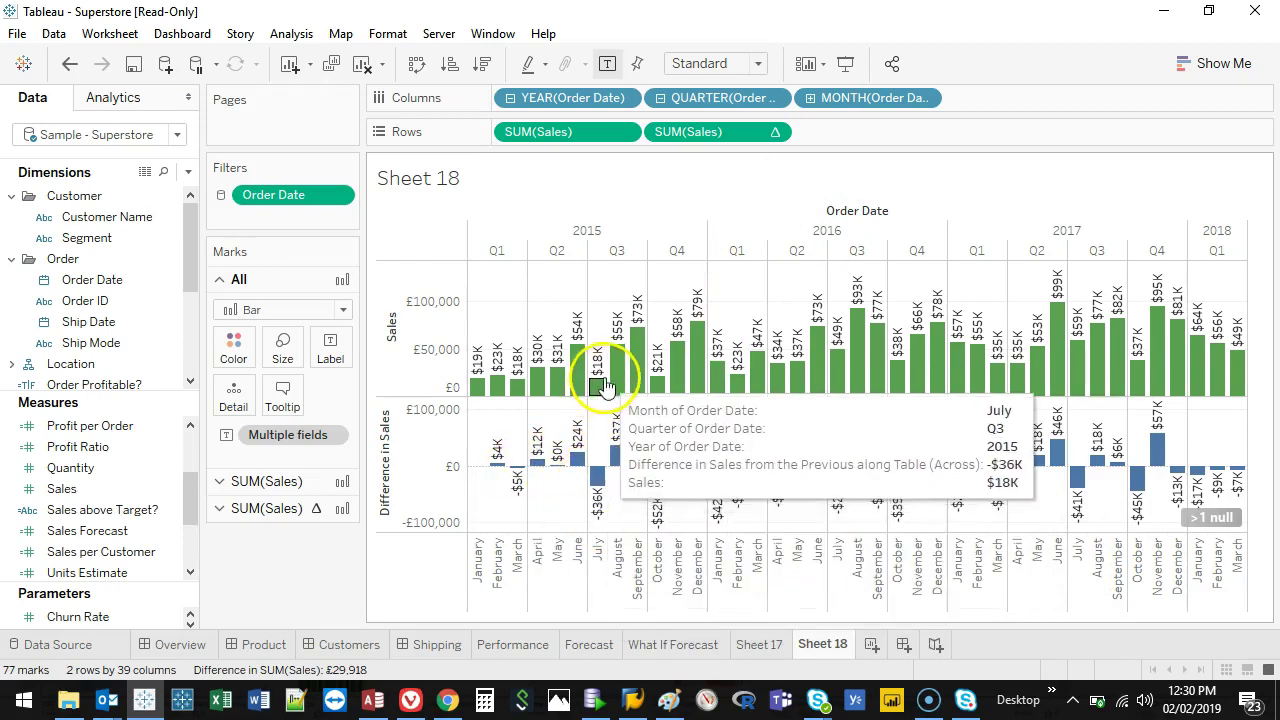
{"action": "mouse_move", "coordinate": [775, 487]}
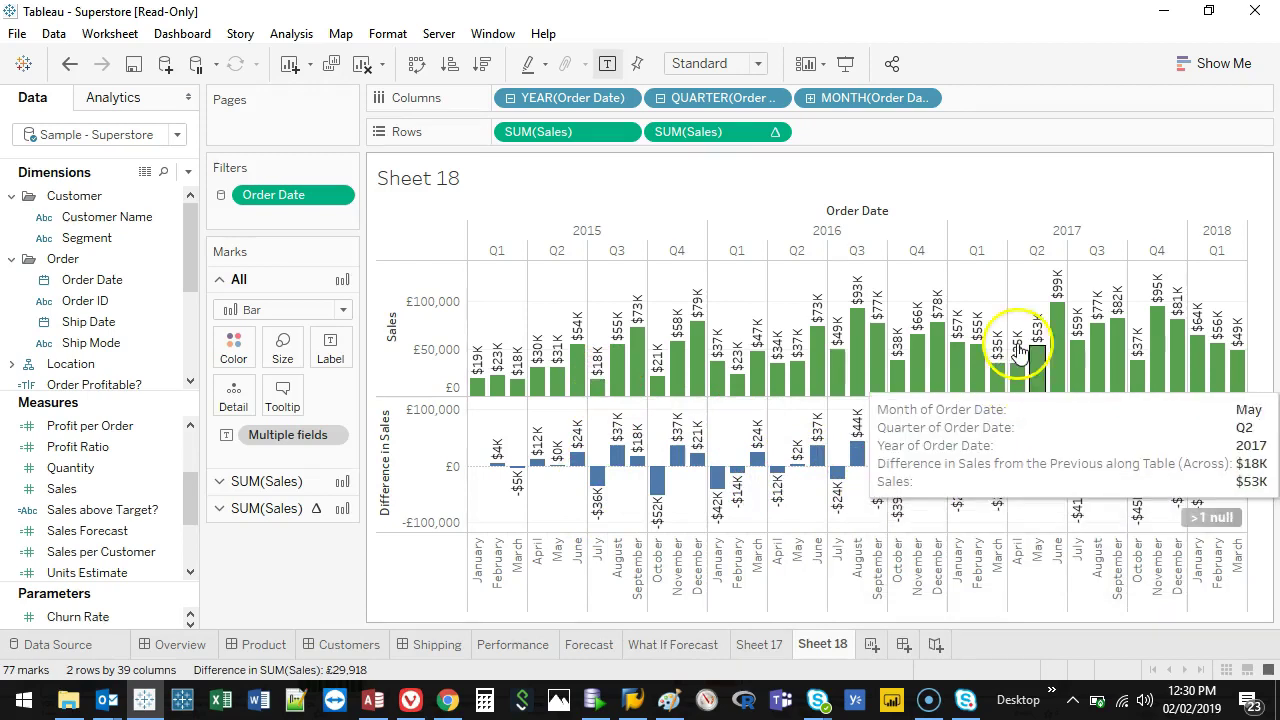
{"action": "left_click", "coordinate": [661, 98]}
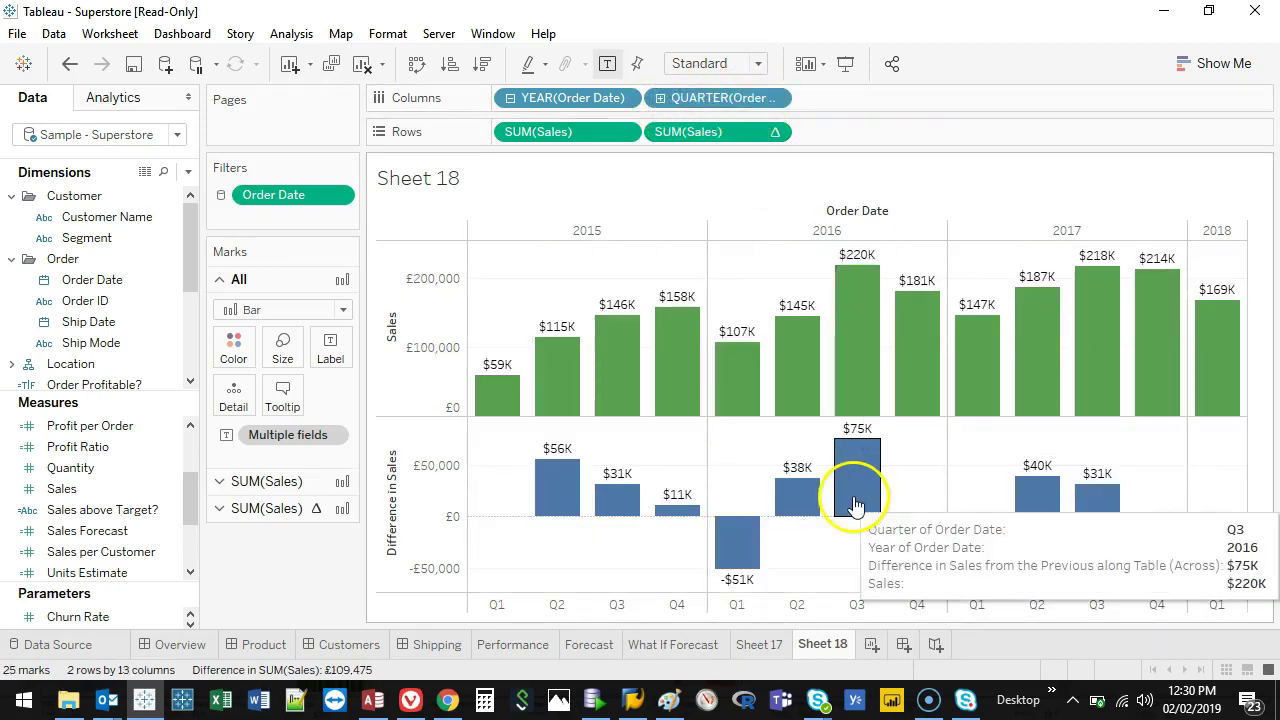
{"action": "mouse_move", "coordinate": [878, 302]}
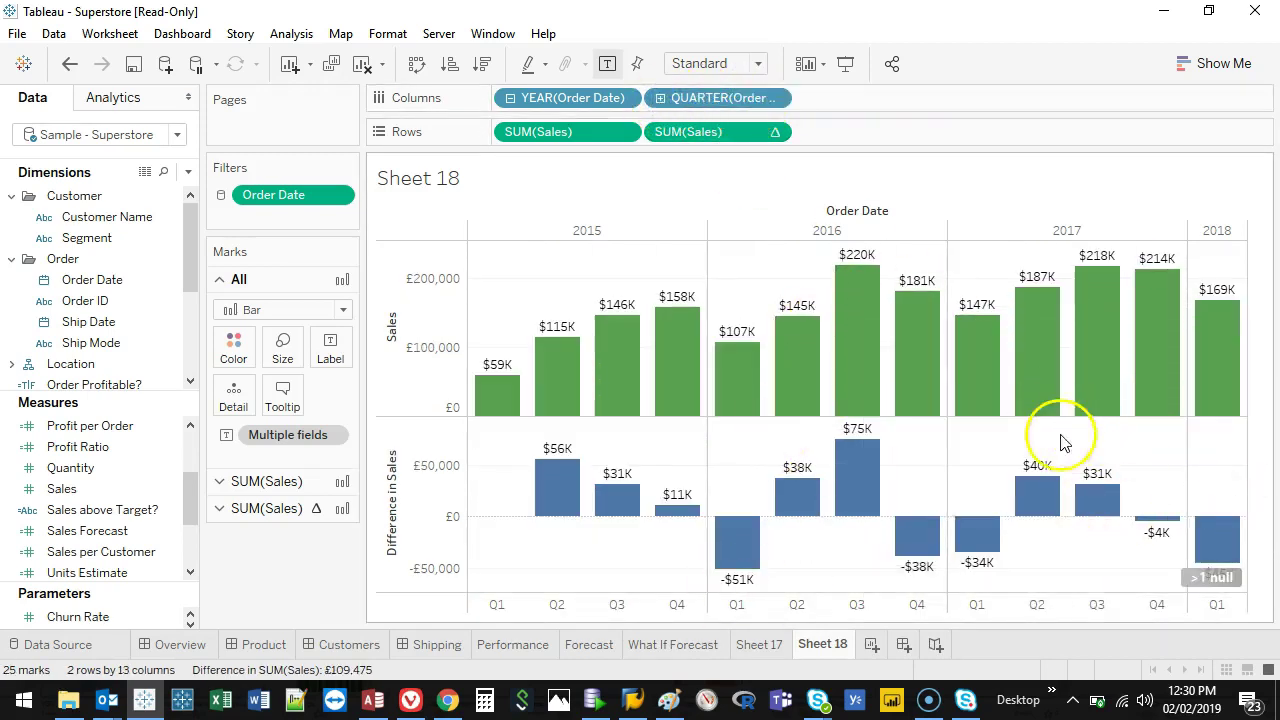
Step: Remove the Difference labels and calculation, then apply Percent of Total to the lower Sales
{"action": "left_click", "coordinate": [718, 131]}
{"action": "left_click_drag", "start_coordinate": [282, 488], "coordinate": [286, 549]}
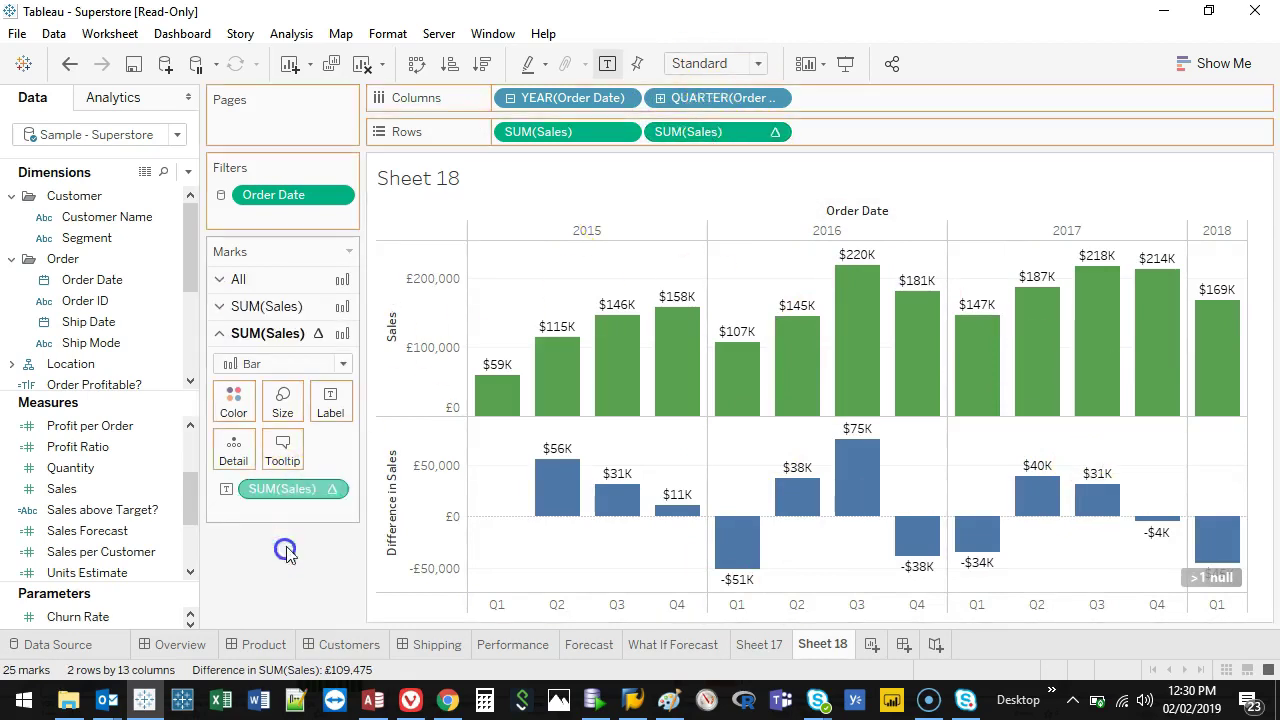
{"action": "right_click", "coordinate": [716, 138]}
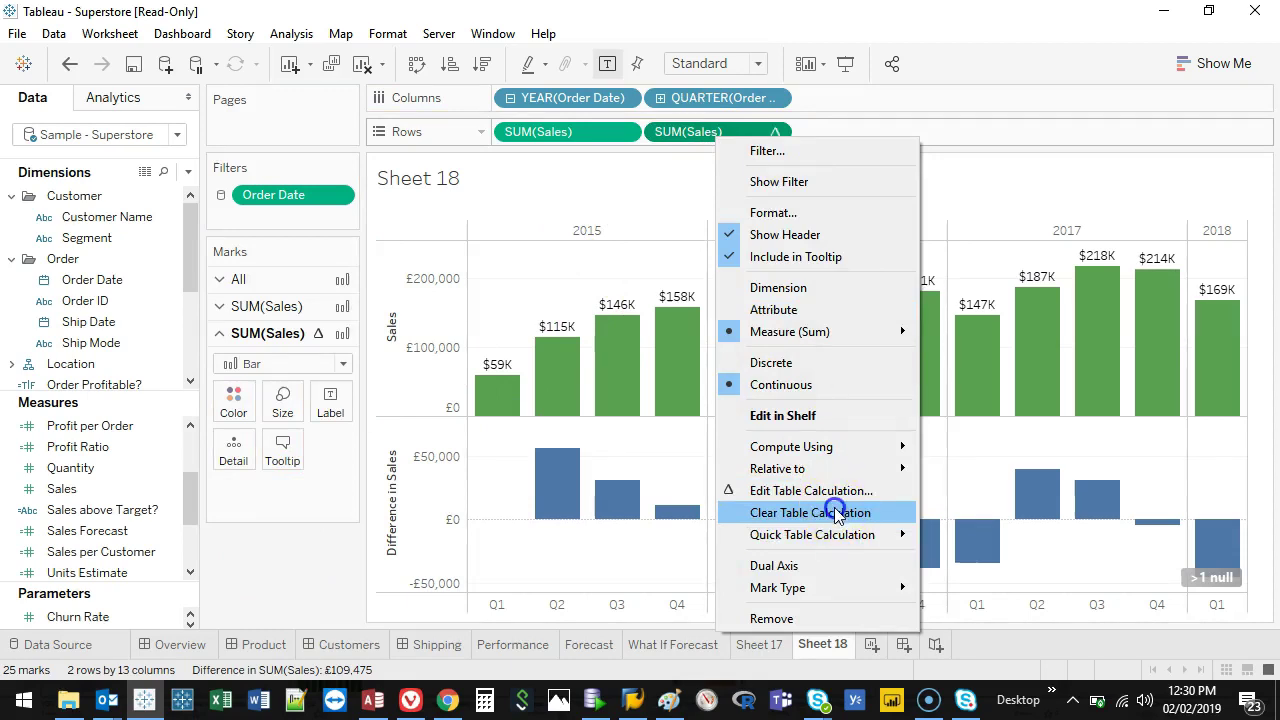
{"action": "left_click", "coordinate": [836, 512]}
{"action": "right_click", "coordinate": [728, 135]}
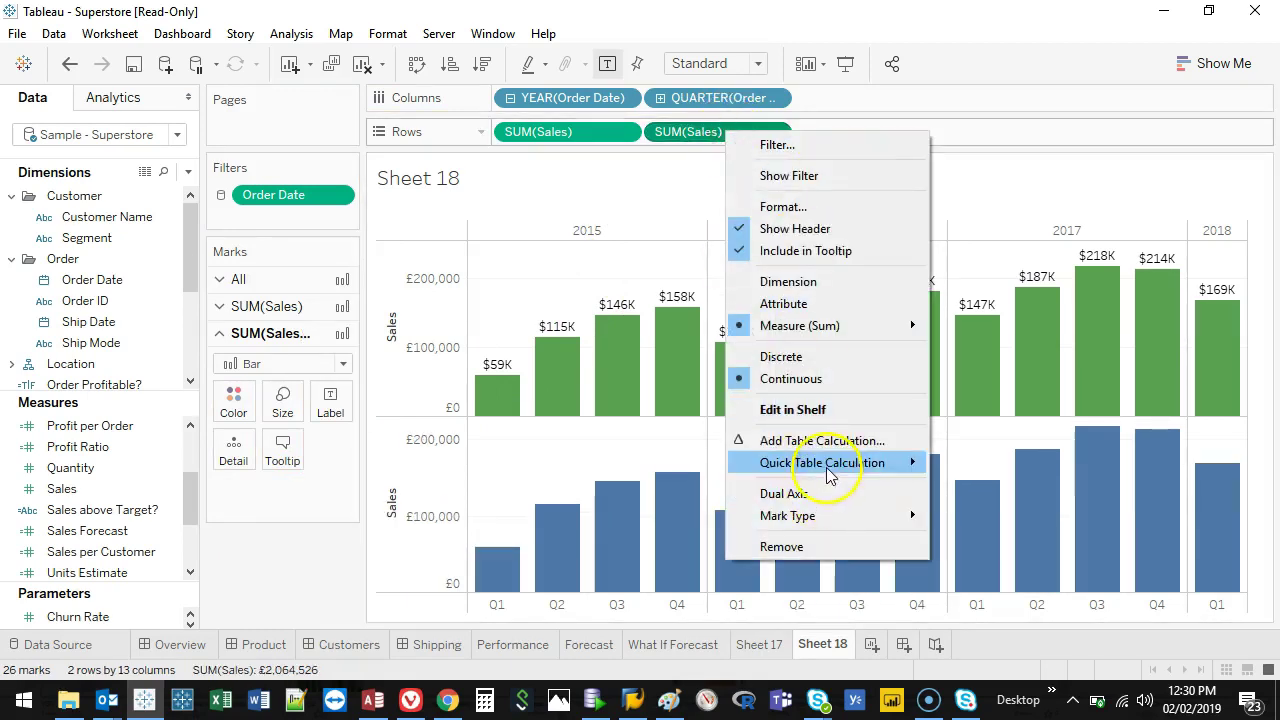
{"action": "mouse_move", "coordinate": [828, 475]}
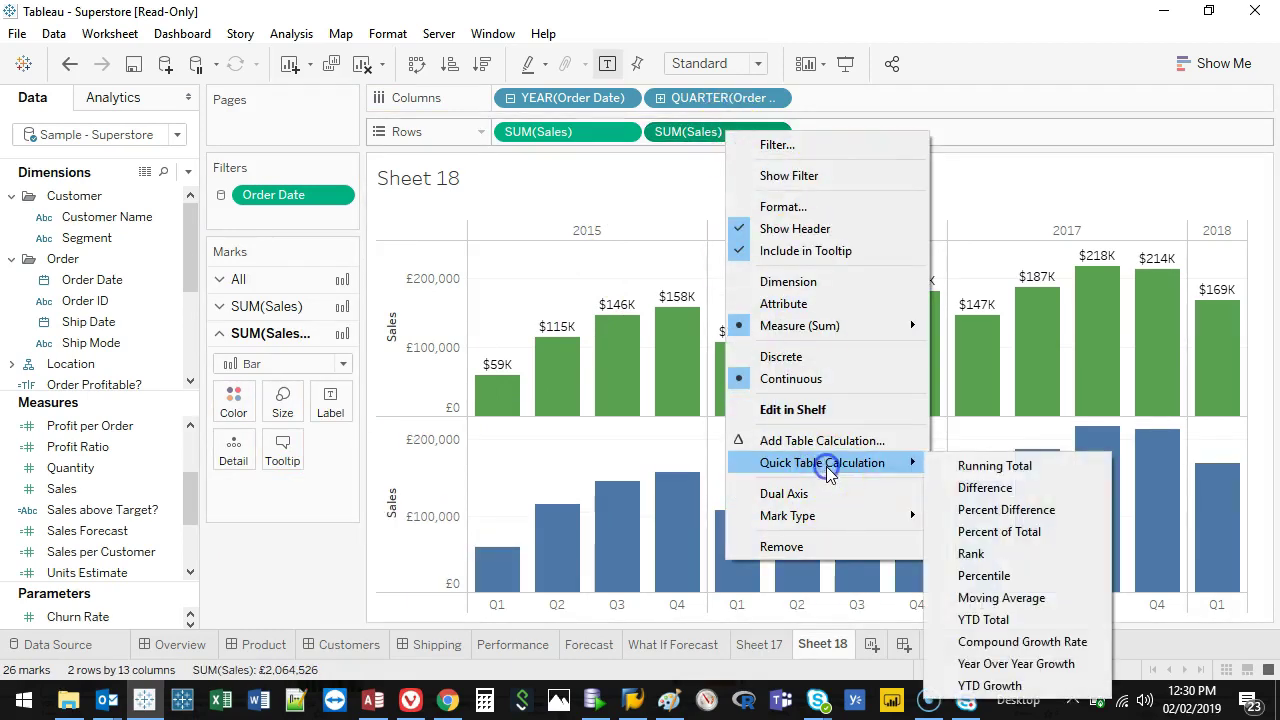
{"action": "left_click", "coordinate": [1048, 538]}
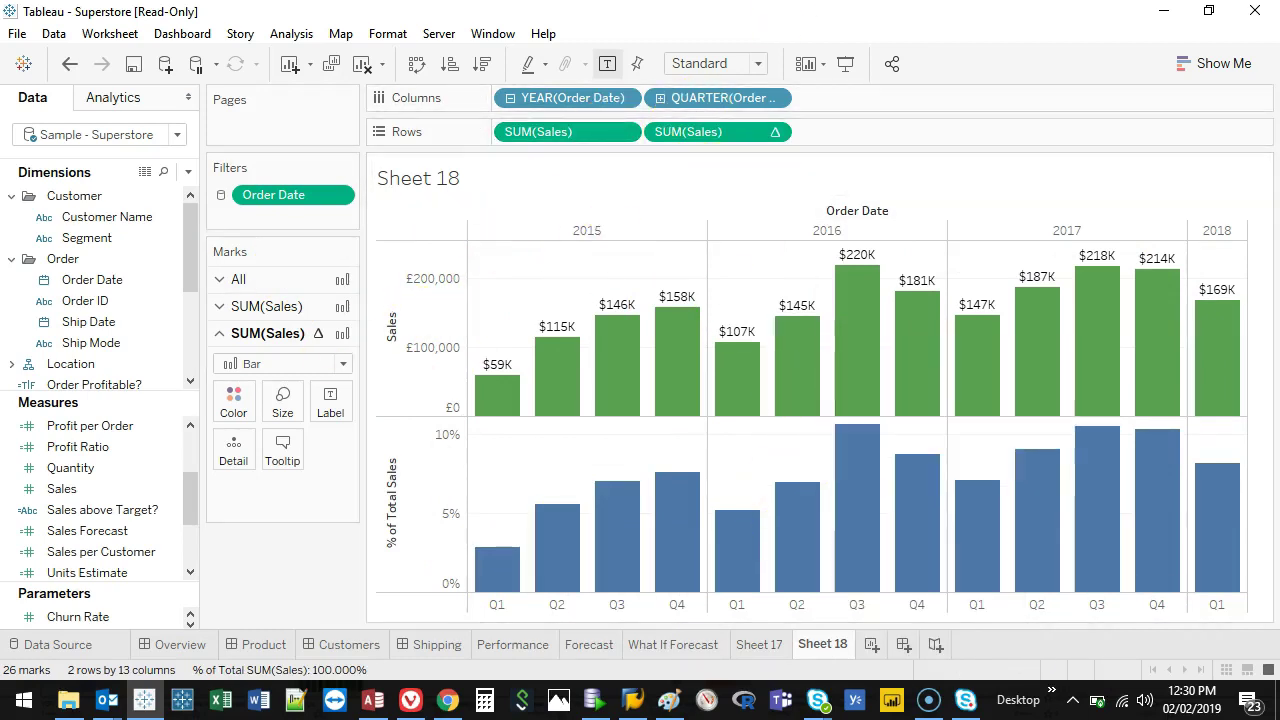
Step: Label the blue bars with percent of total, formatted as Percentage with 0 decimals
{"action": "left_click_drag", "start_coordinate": [706, 134], "coordinate": [330, 408]}
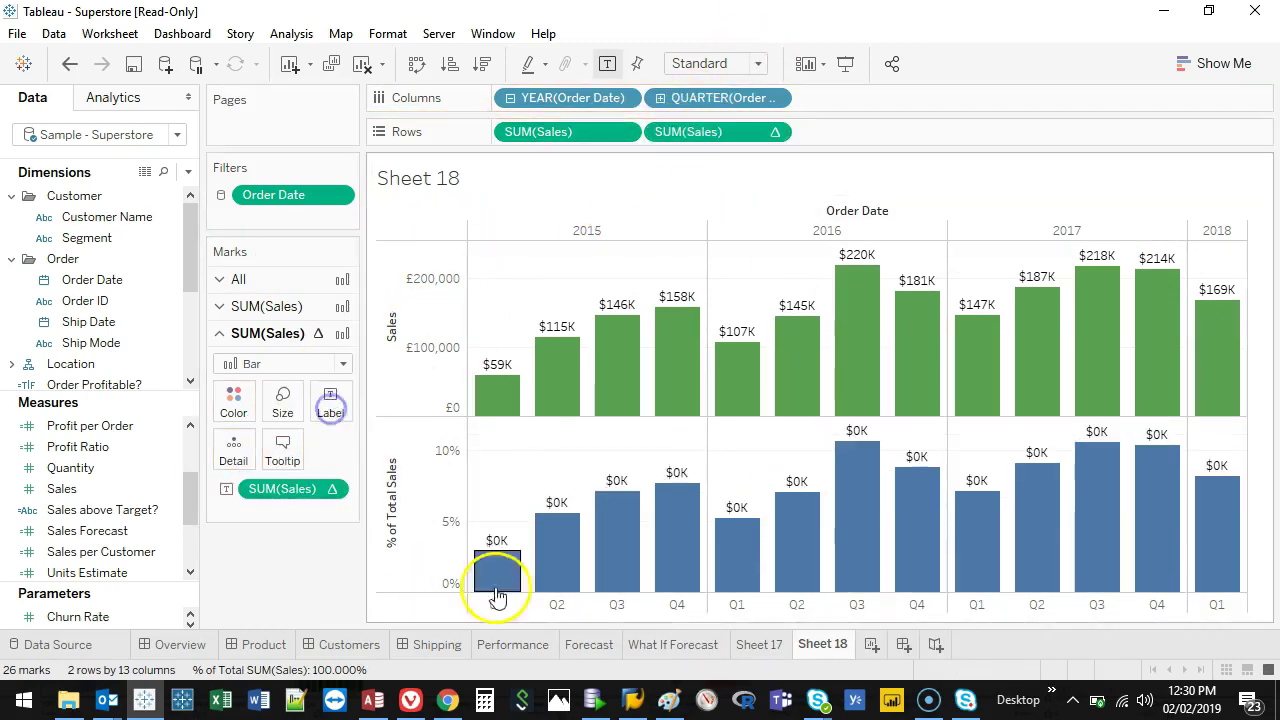
{"action": "right_click", "coordinate": [280, 494]}
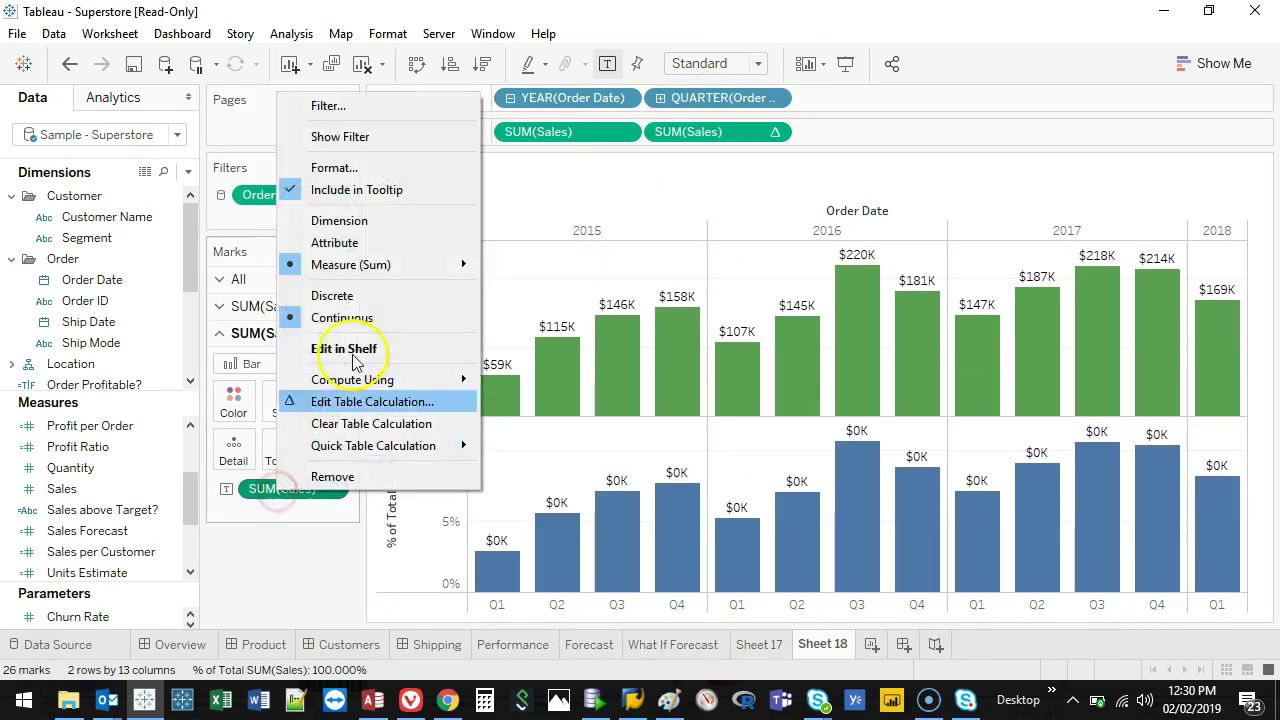
{"action": "left_click", "coordinate": [352, 168]}
{"action": "left_click", "coordinate": [159, 281]}
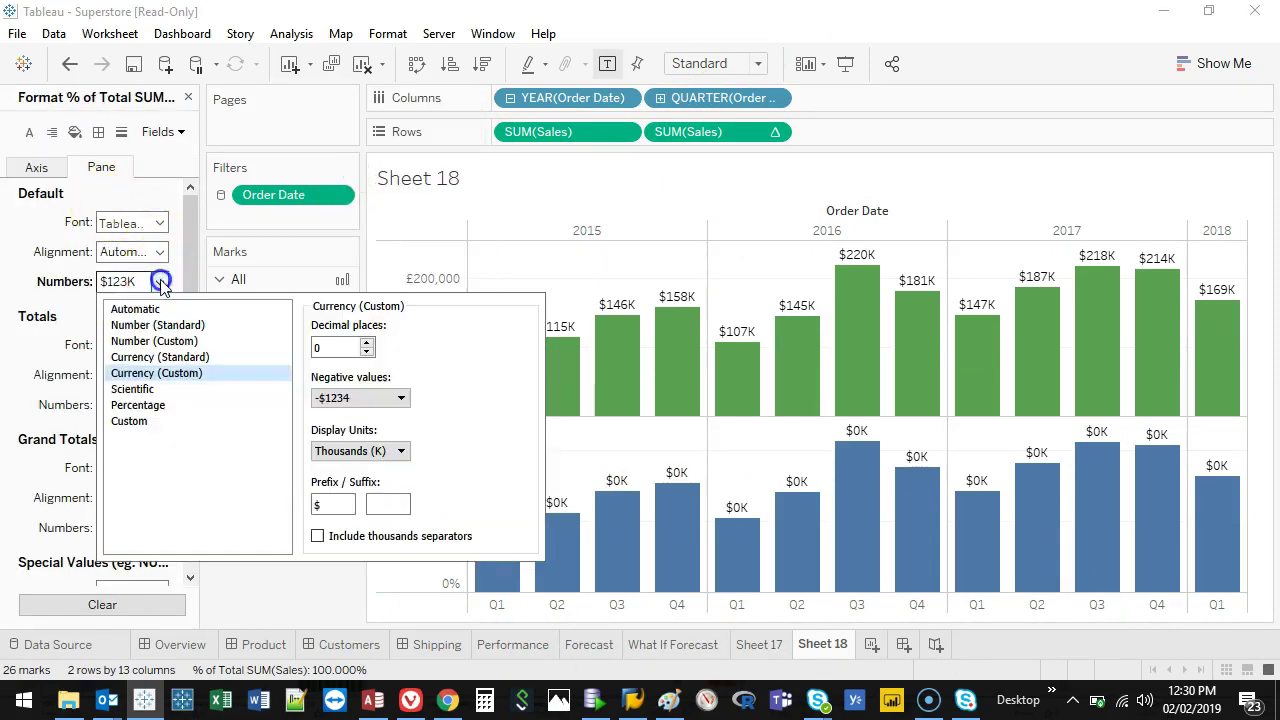
{"action": "left_click", "coordinate": [153, 310]}
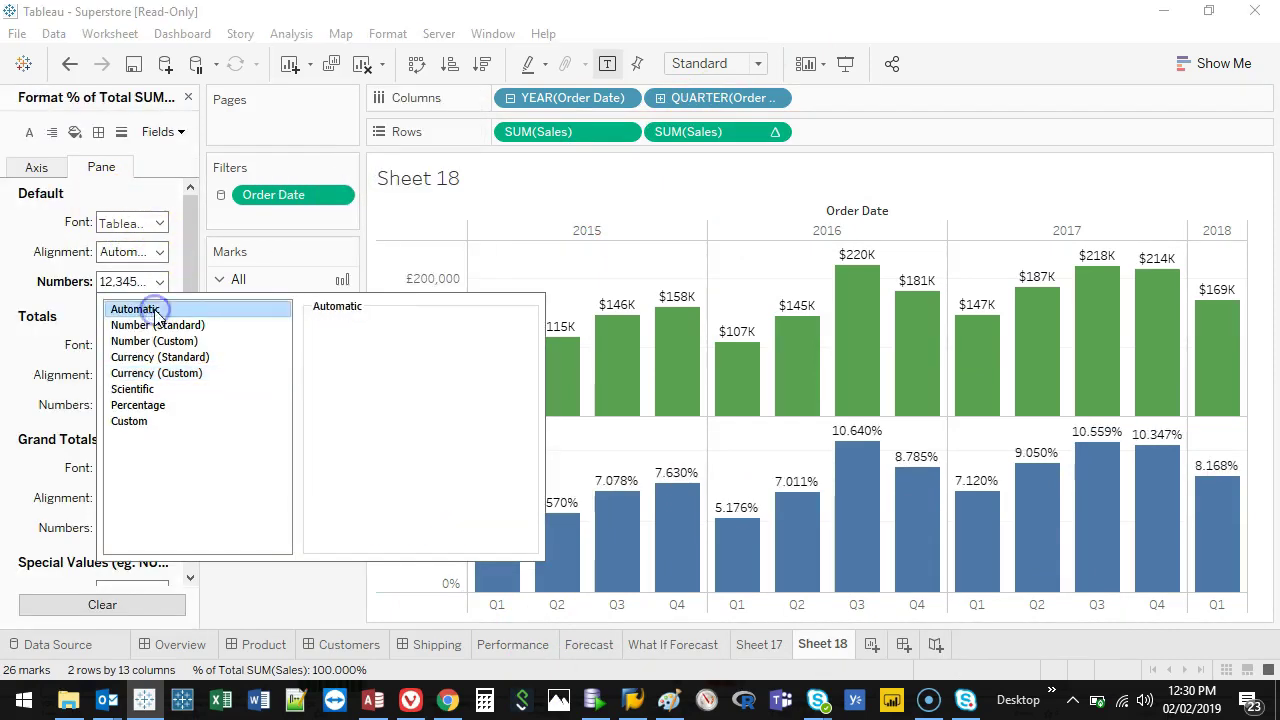
{"action": "left_click", "coordinate": [148, 405]}
{"action": "left_click", "coordinate": [368, 351]}
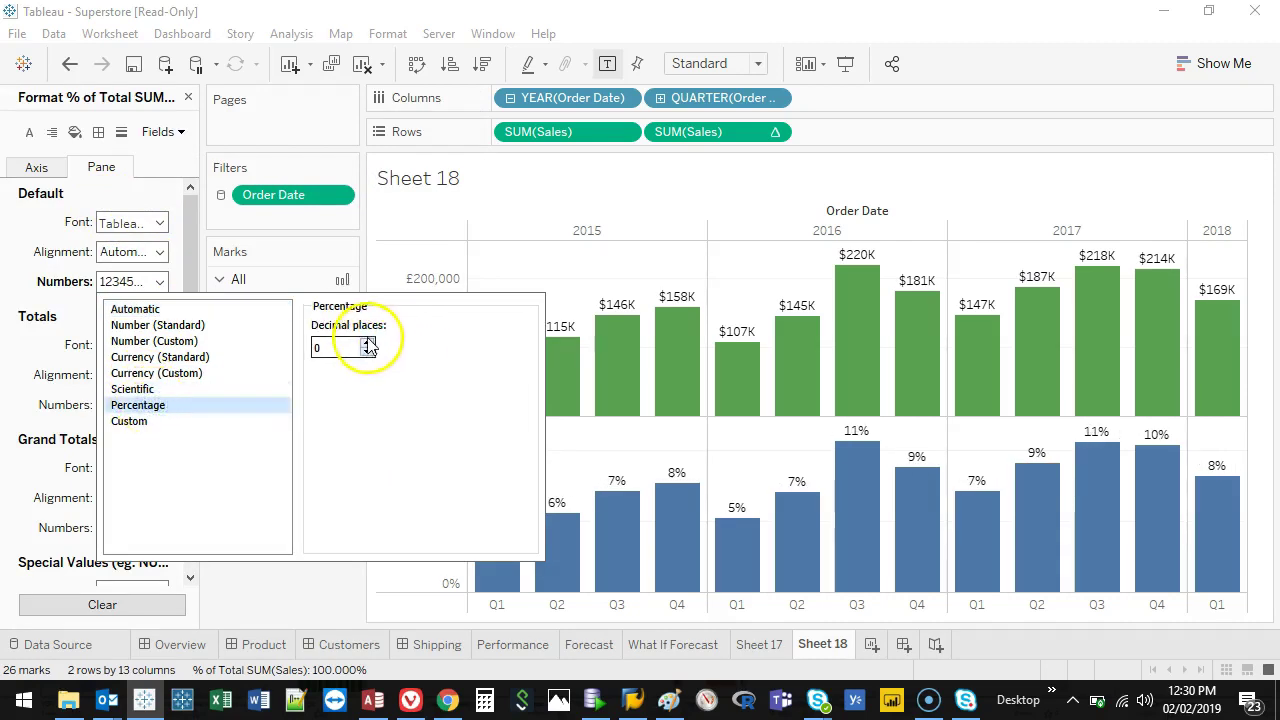
{"action": "left_click", "coordinate": [320, 603]}
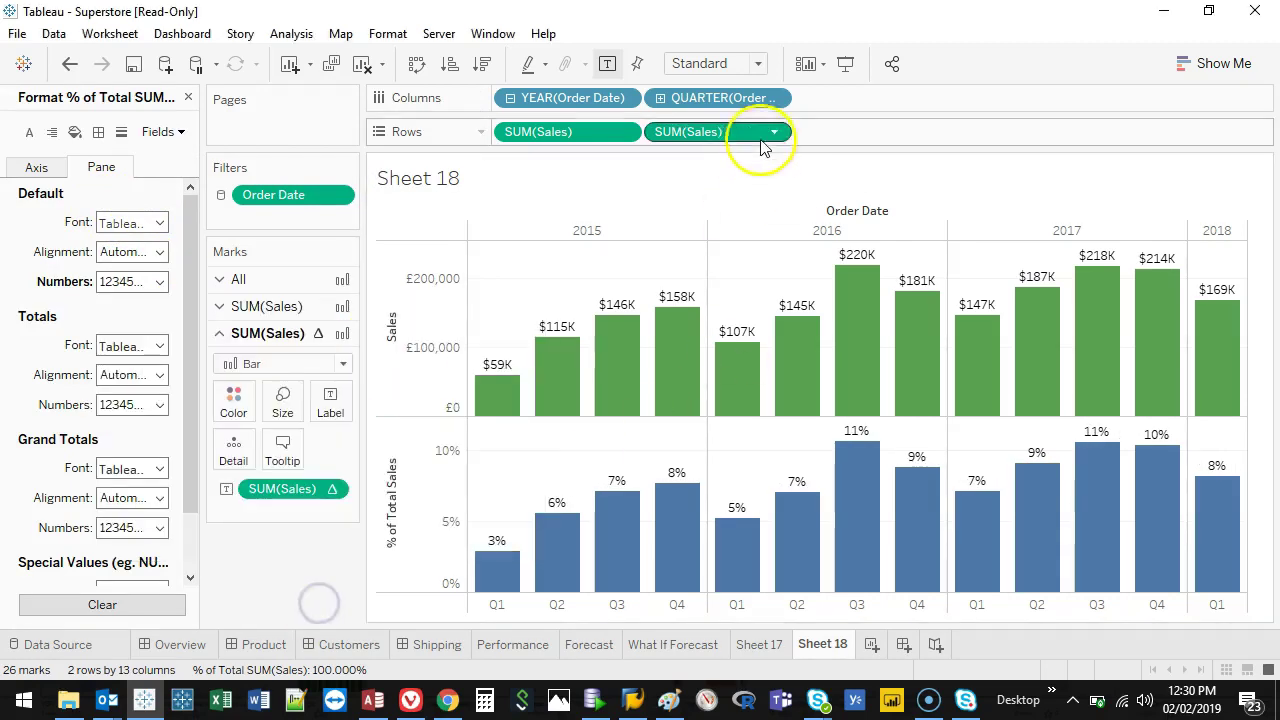
{"action": "mouse_move", "coordinate": [760, 145]}
{"action": "left_mouse_down"}
{"action": "mouse_move", "coordinate": [394, 436]}
{"action": "mouse_move", "coordinate": [239, 403]}
{"action": "left_mouse_up"}
{"action": "left_click", "coordinate": [722, 63]}
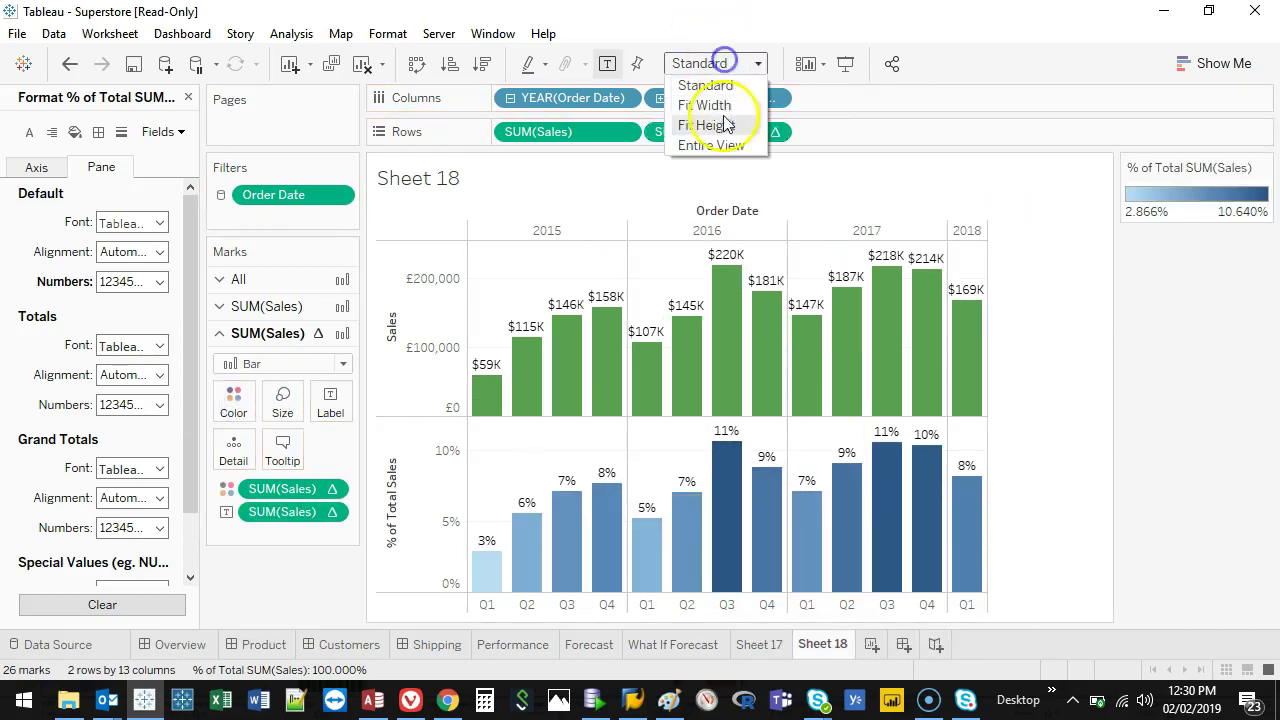
{"action": "left_click", "coordinate": [711, 145]}
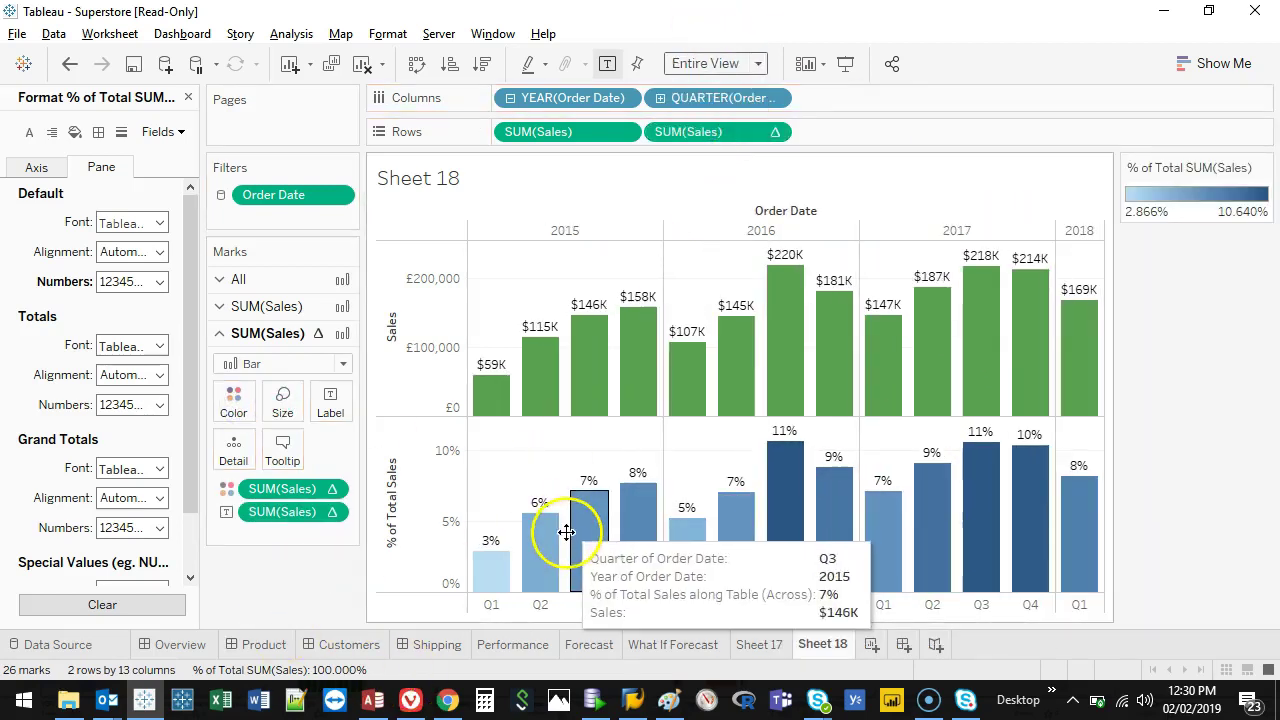
{"action": "mouse_move", "coordinate": [1113, 265]}
{"action": "left_mouse_down"}
{"action": "mouse_move", "coordinate": [512, 380]}
{"action": "mouse_move", "coordinate": [1057, 206]}
{"action": "mouse_move", "coordinate": [642, 240]}
{"action": "left_mouse_up"}
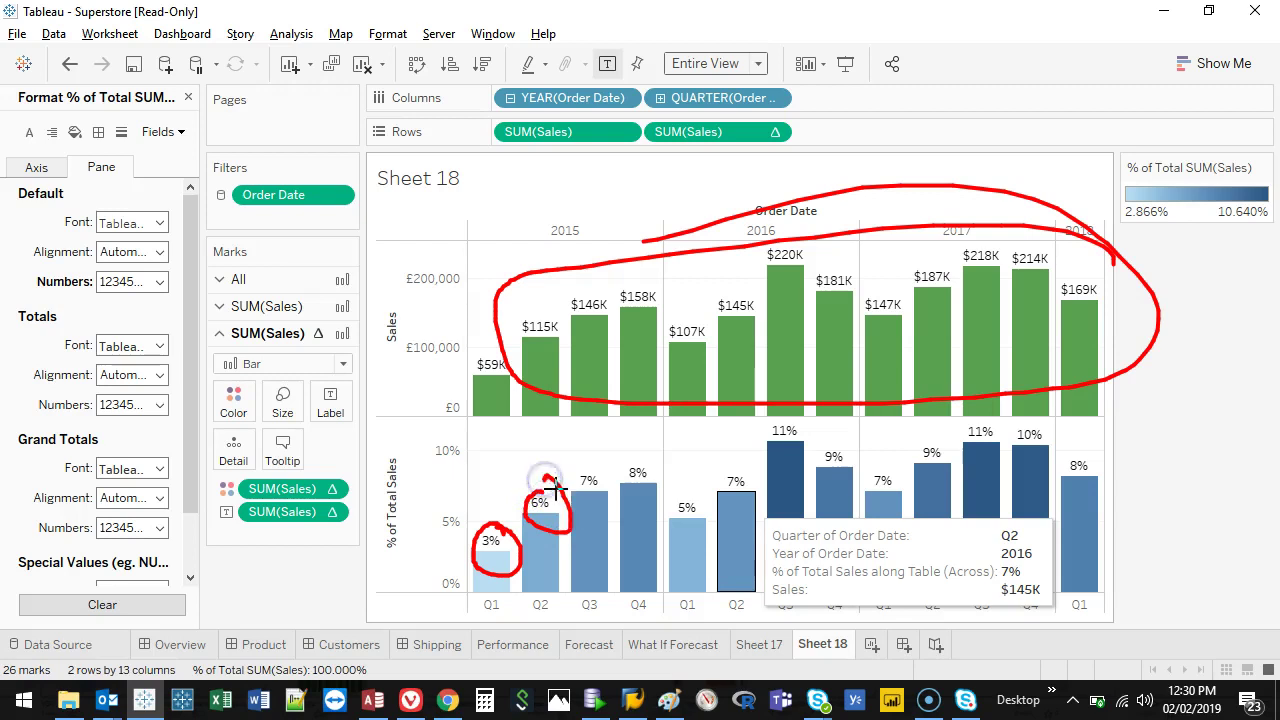
{"action": "key", "text": "Escape"}
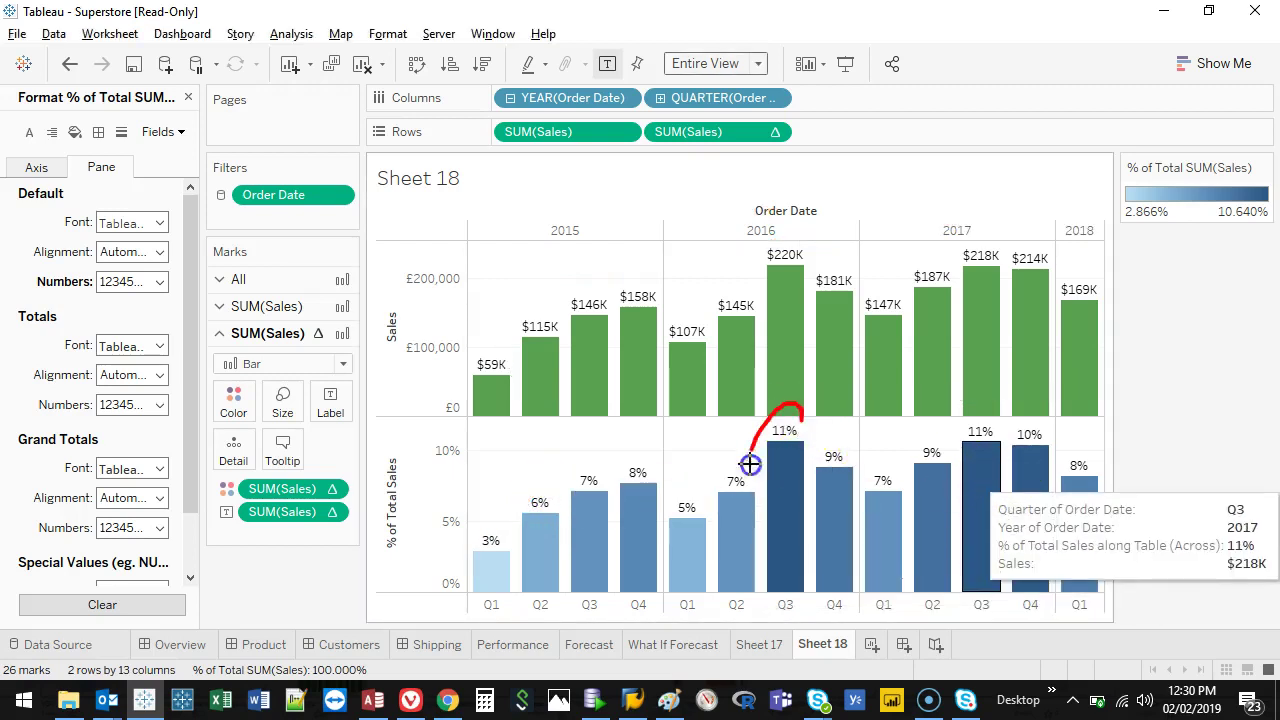
{"action": "left_click_drag", "start_coordinate": [992, 430], "coordinate": [965, 425]}
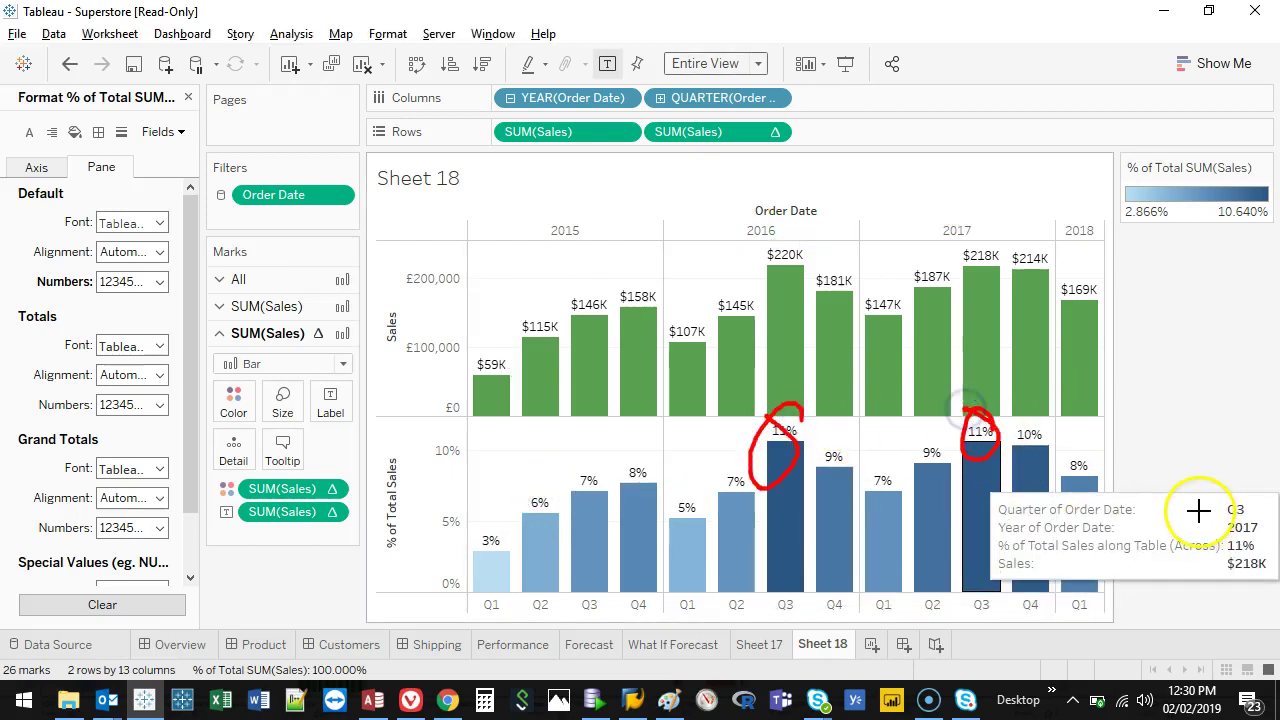
{"action": "key", "text": "Escape"}
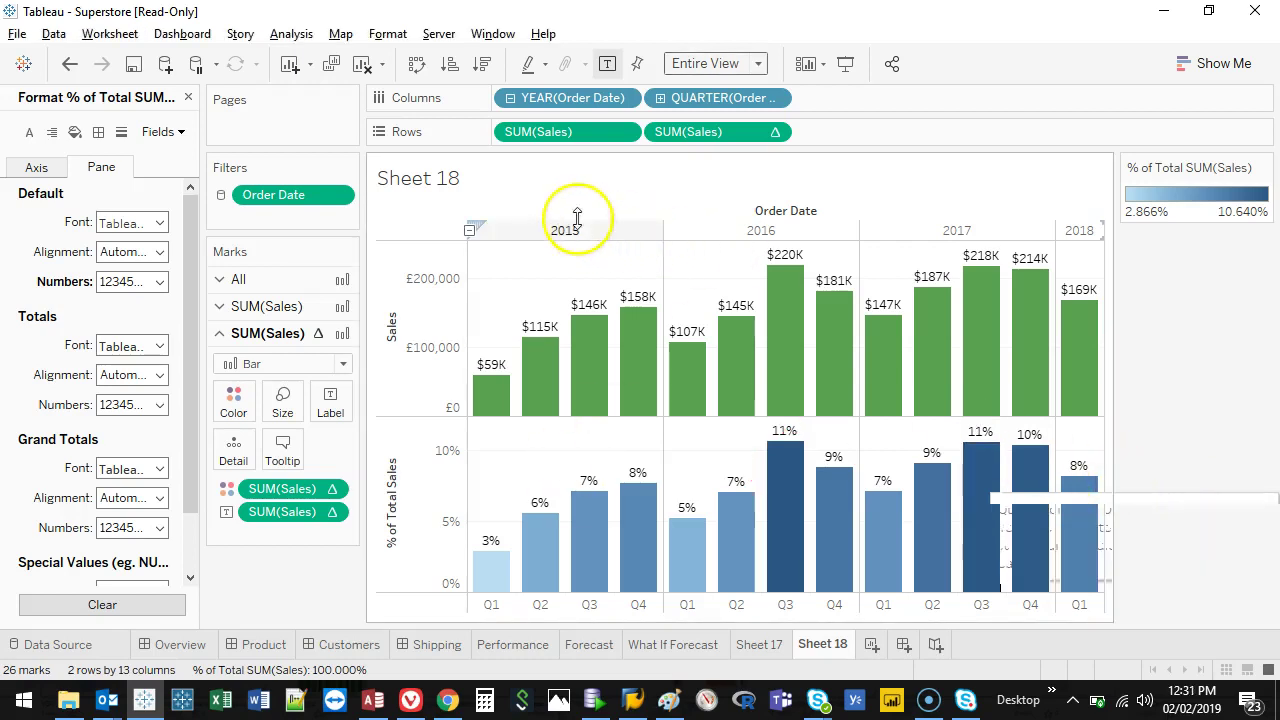
{"action": "mouse_move", "coordinate": [471, 204]}
{"action": "left_mouse_down"}
{"action": "mouse_move", "coordinate": [674, 560]}
{"action": "mouse_move", "coordinate": [471, 593]}
{"action": "mouse_move", "coordinate": [440, 162]}
{"action": "left_mouse_up"}
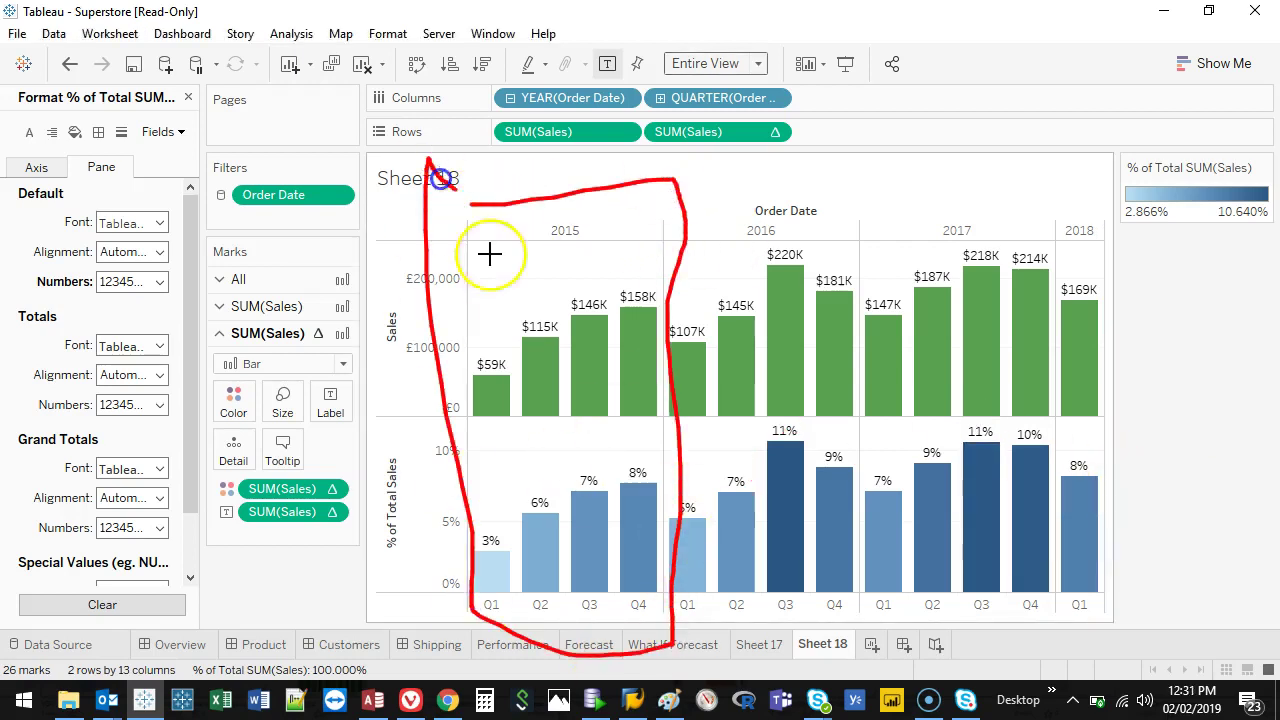
{"action": "key", "text": "Escape"}
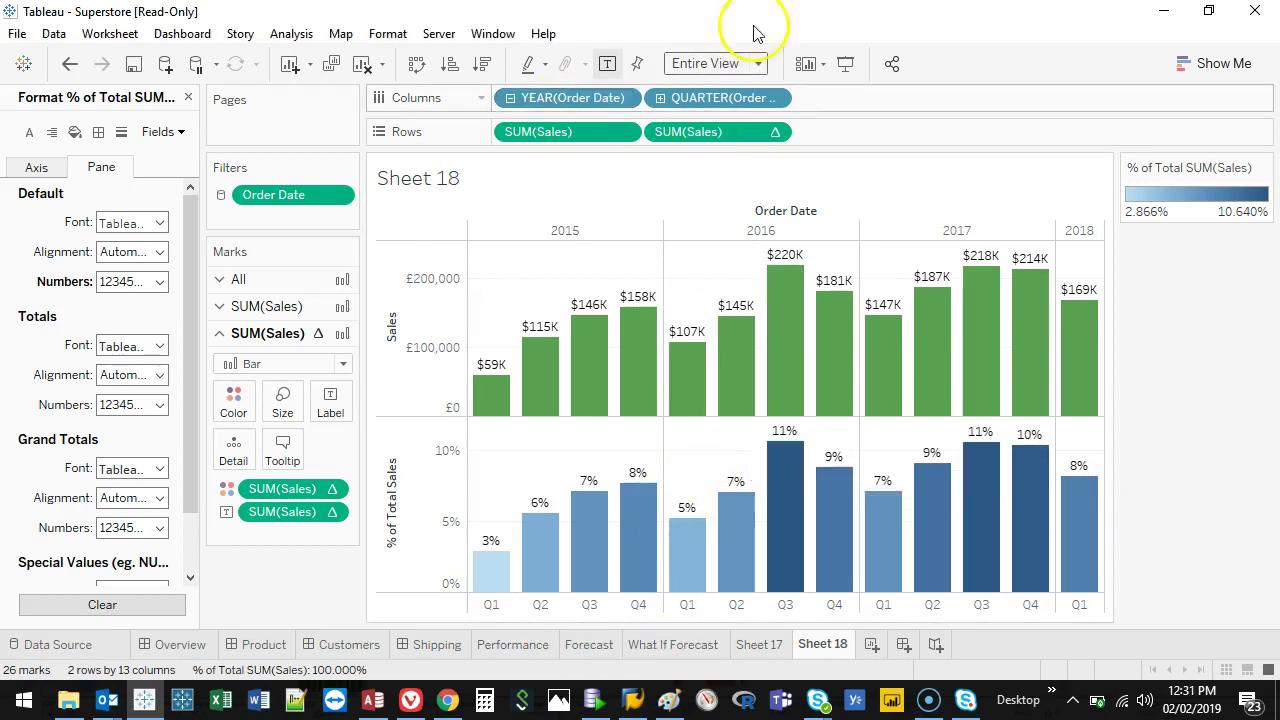
Step: Set the % of Total table calculation to compute using Pane (across), within each year
{"action": "right_click", "coordinate": [721, 132]}
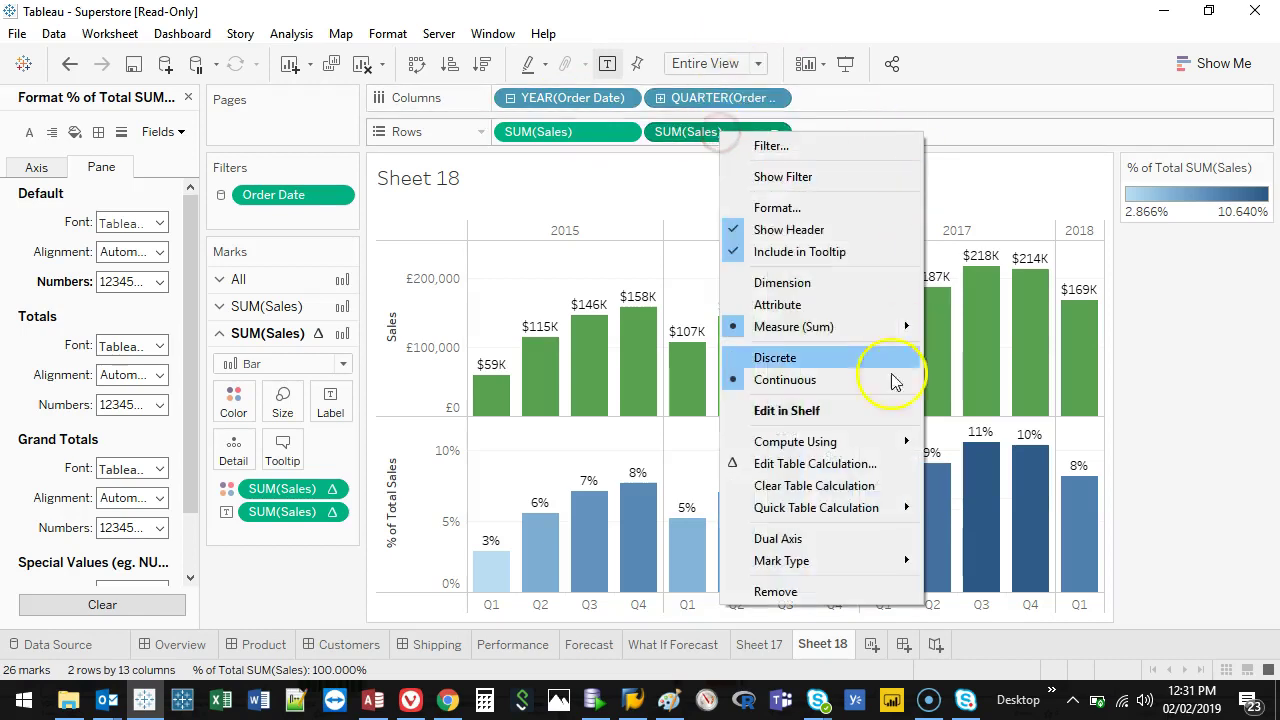
{"action": "left_click", "coordinate": [851, 465]}
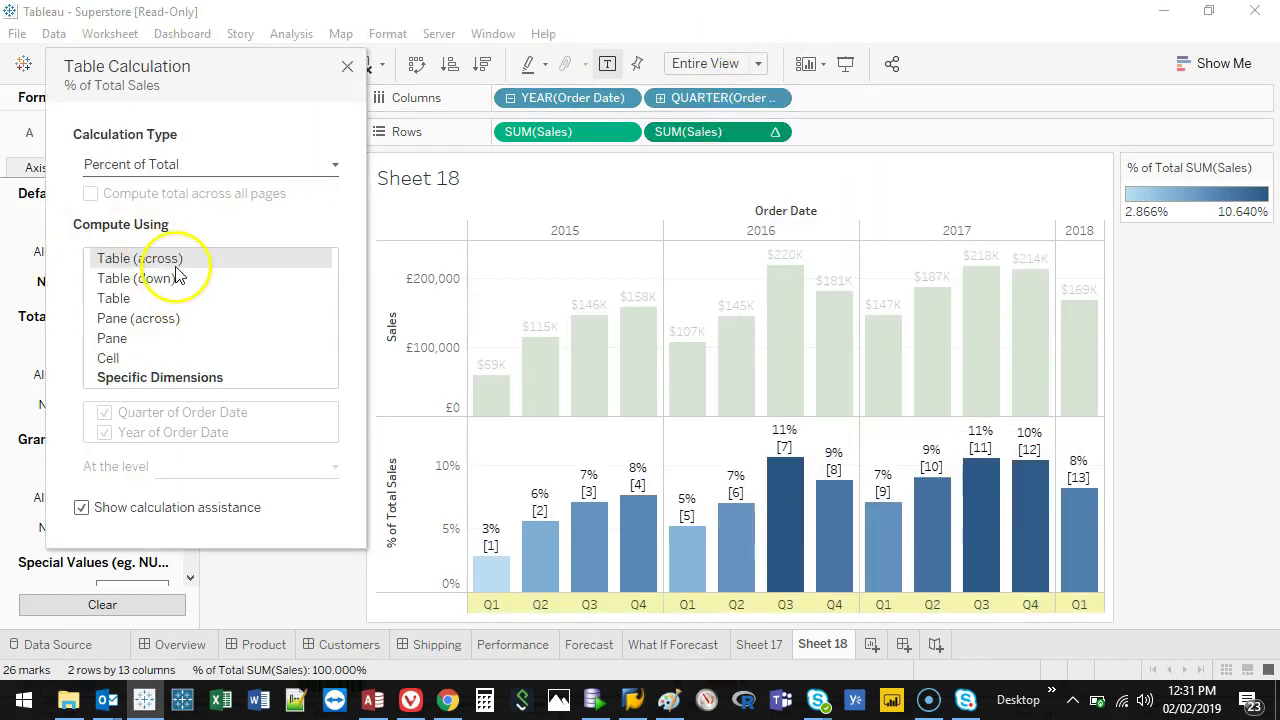
{"action": "left_click", "coordinate": [163, 319]}
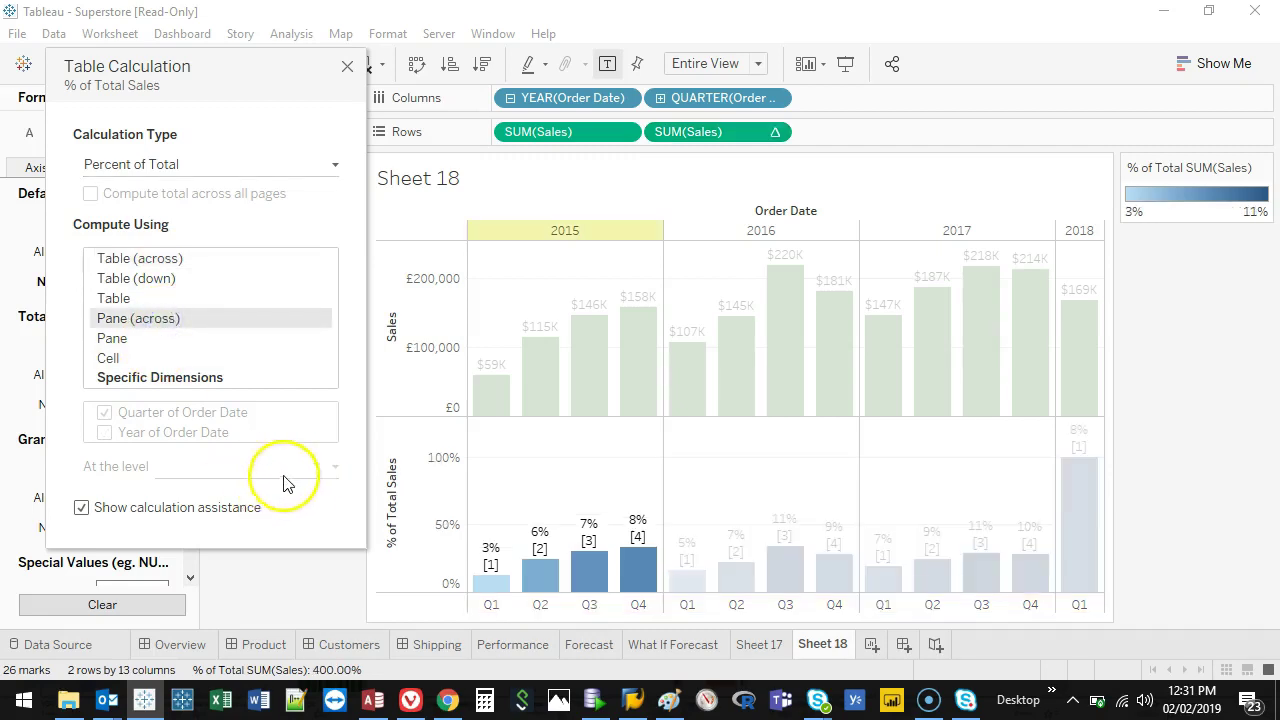
{"action": "left_click", "coordinate": [160, 278]}
{"action": "left_click", "coordinate": [143, 298]}
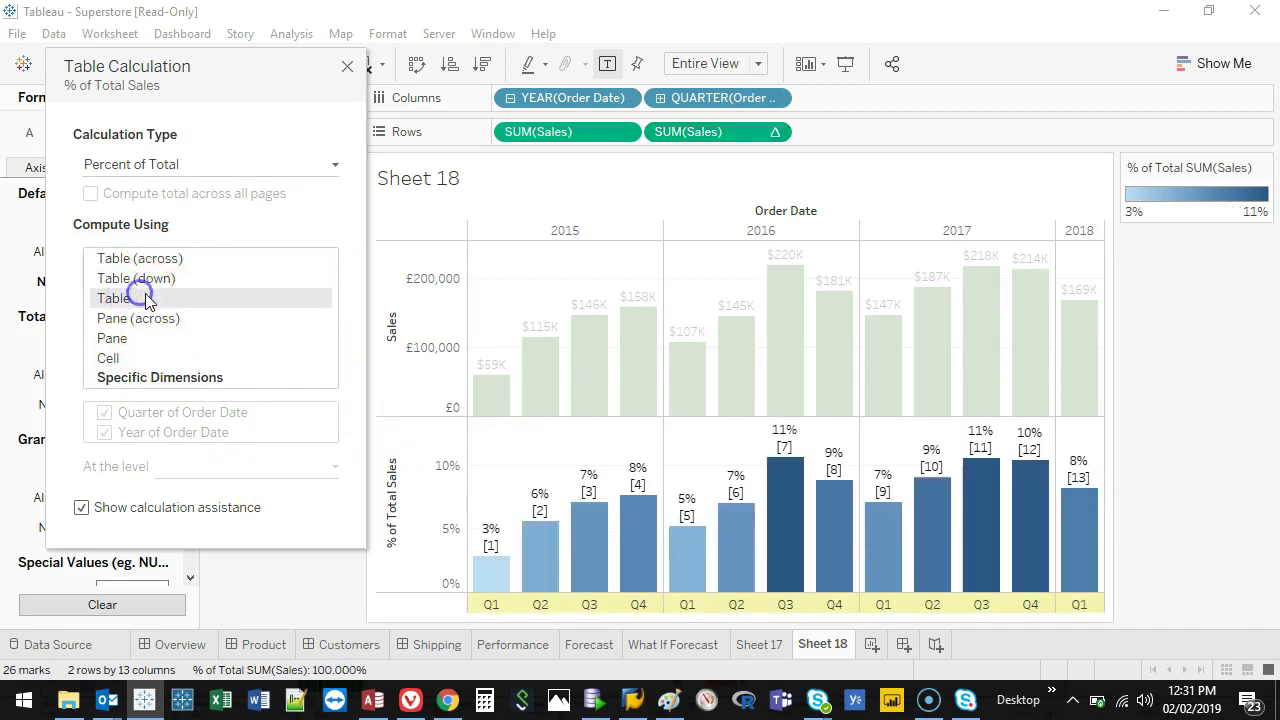
{"action": "left_click", "coordinate": [153, 320]}
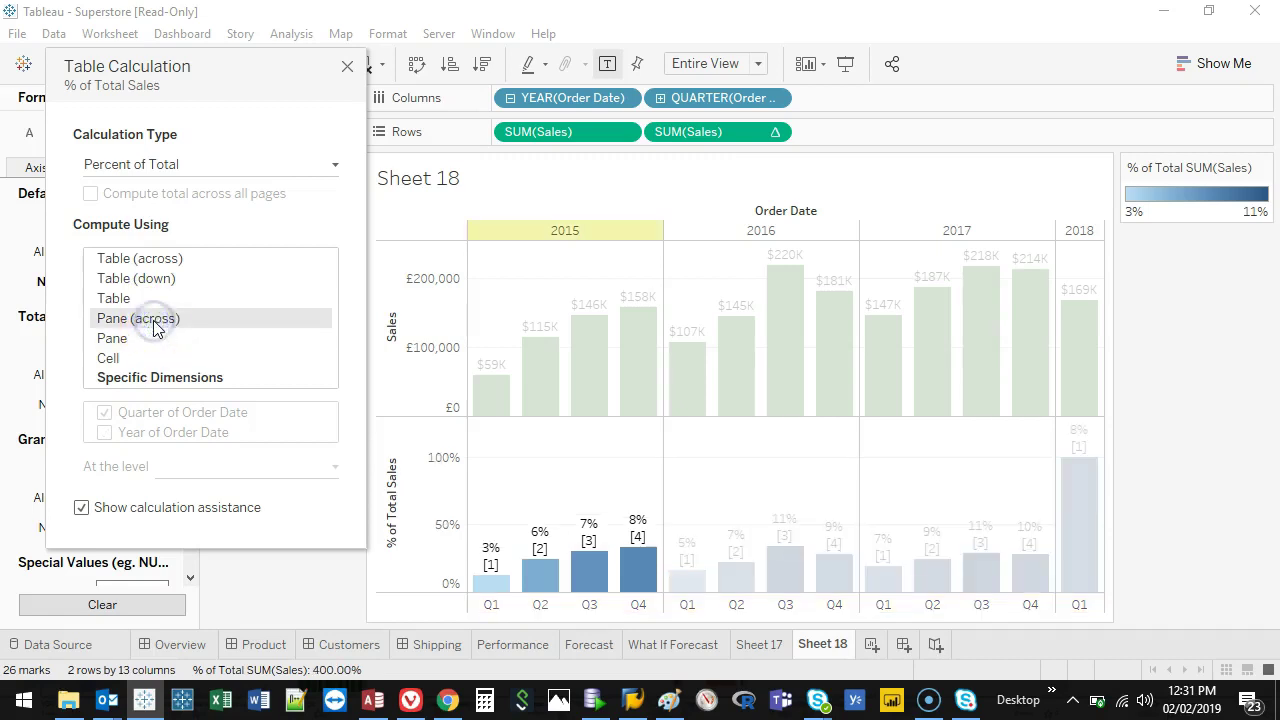
{"action": "left_click", "coordinate": [347, 70]}
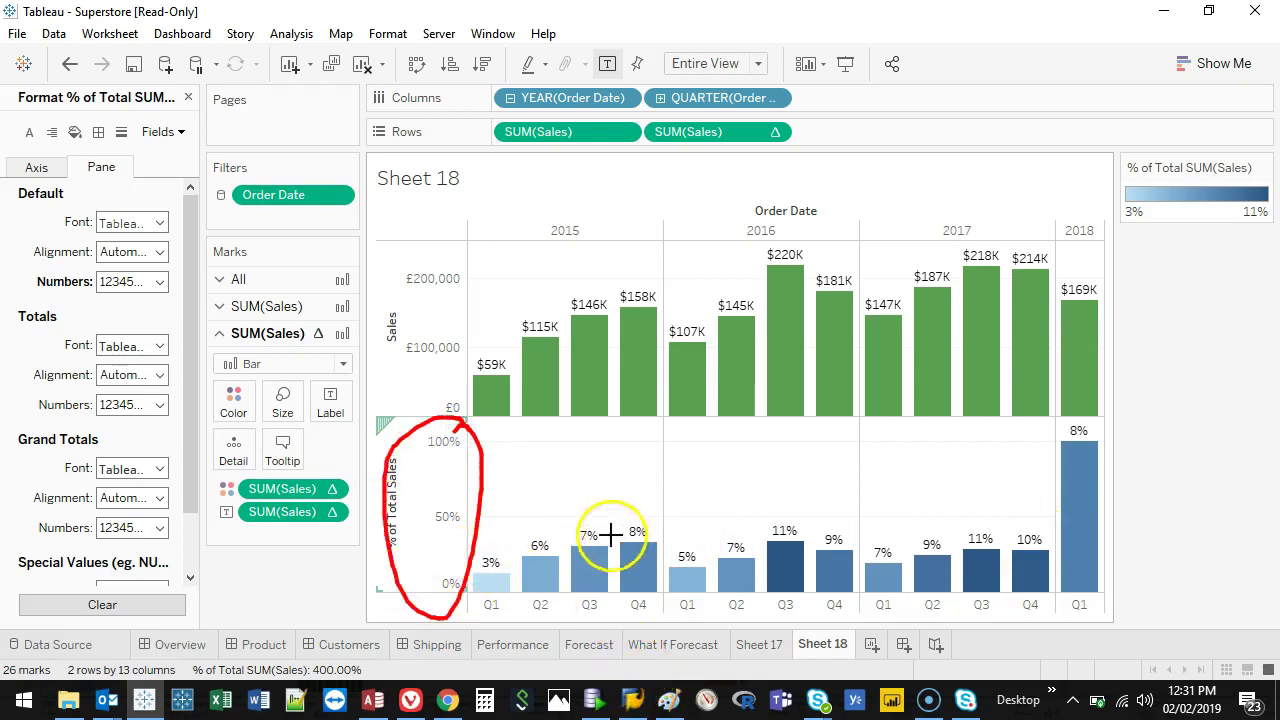
Step: Replace the old percentage labels with the per-year percent of total pill
{"action": "left_click_drag", "start_coordinate": [285, 511], "coordinate": [283, 608]}
{"action": "left_click_drag", "start_coordinate": [694, 131], "coordinate": [333, 403]}
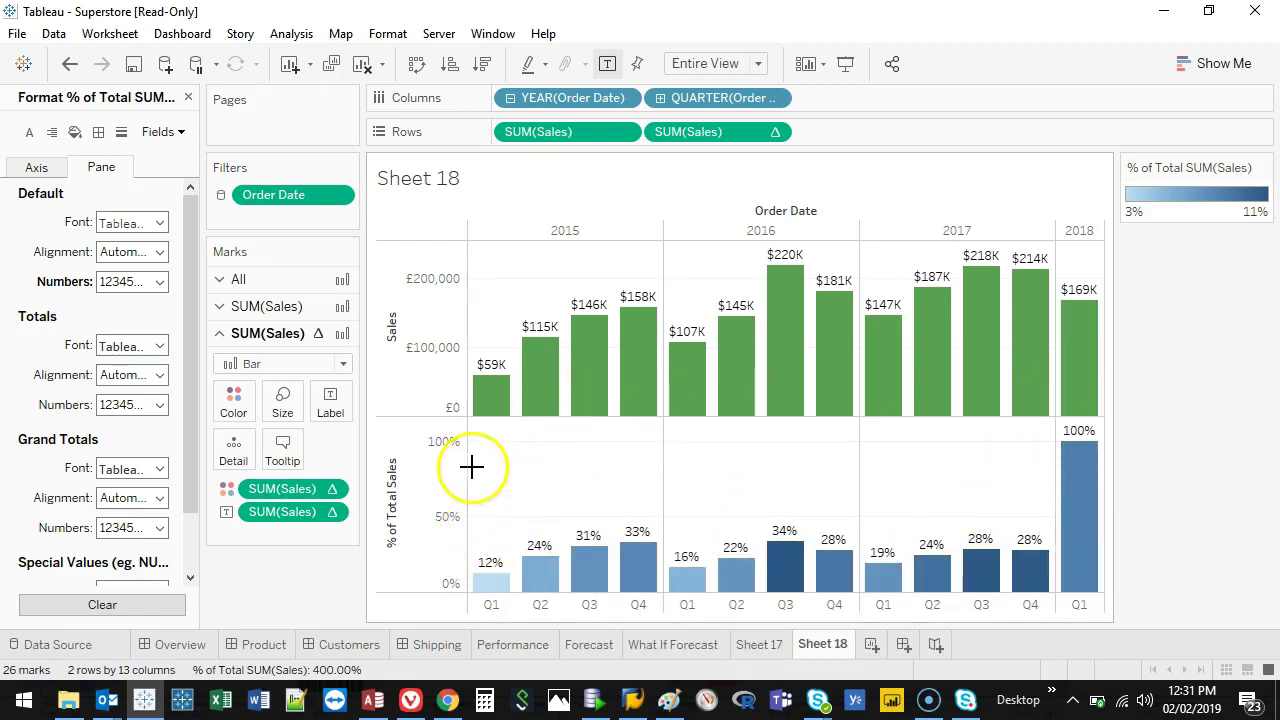
{"action": "mouse_move", "coordinate": [457, 223]}
{"action": "left_mouse_down"}
{"action": "mouse_move", "coordinate": [943, 460]}
{"action": "mouse_move", "coordinate": [497, 190]}
{"action": "left_mouse_up"}
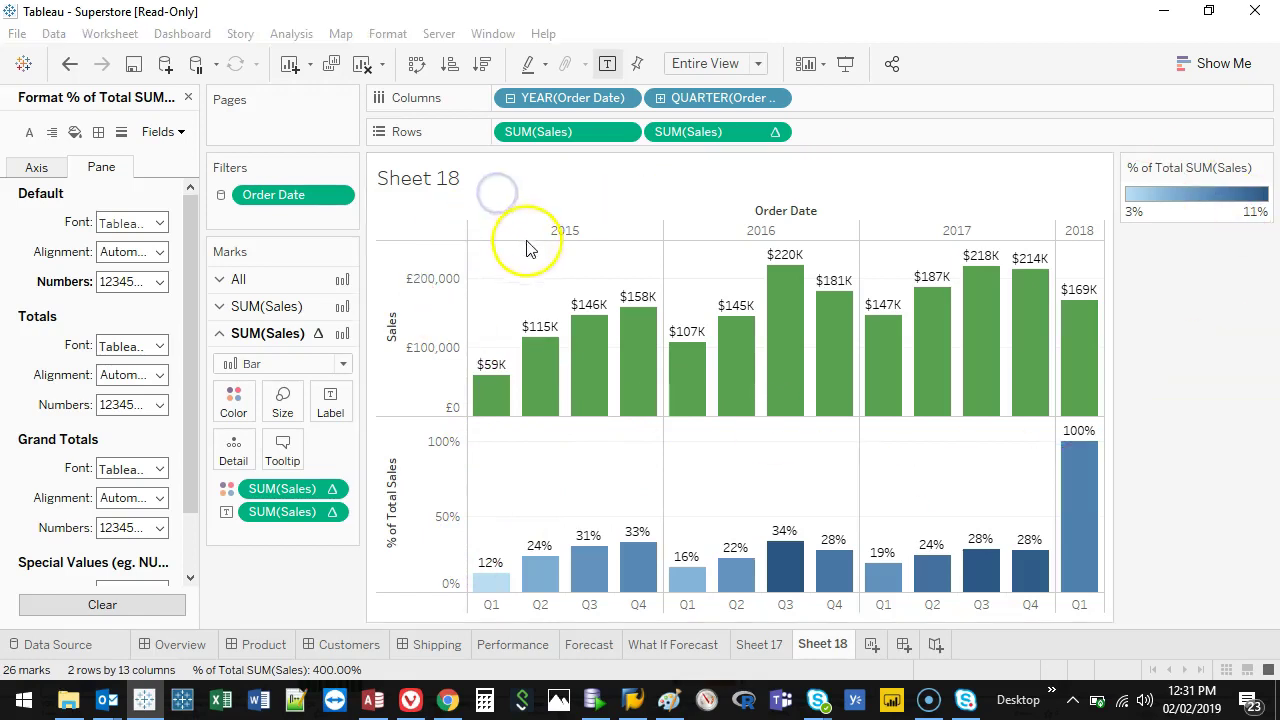
{"action": "mouse_move", "coordinate": [486, 240]}
{"action": "left_mouse_down"}
{"action": "mouse_move", "coordinate": [680, 248]}
{"action": "mouse_move", "coordinate": [671, 383]}
{"action": "mouse_move", "coordinate": [442, 403]}
{"action": "mouse_move", "coordinate": [470, 235]}
{"action": "left_mouse_up"}
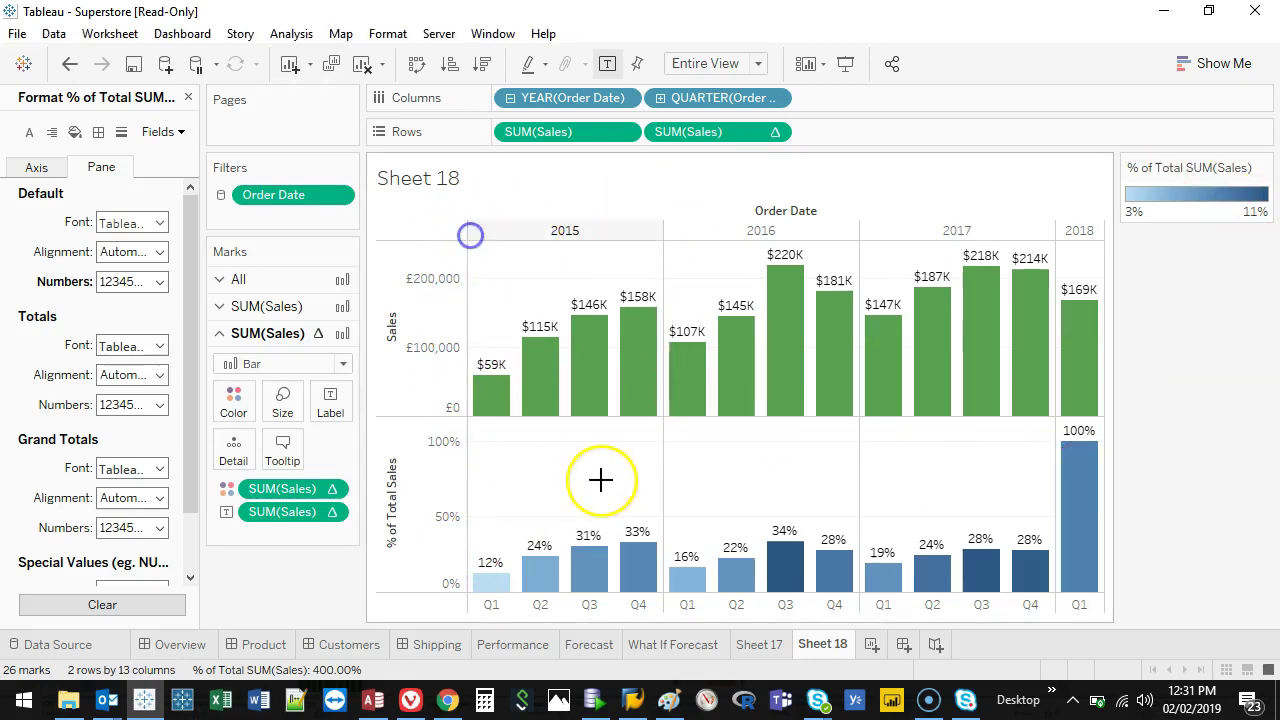
Step: Check the 2015 bars, labelled 12%, 24%, 31%, 33%, marking Q4's 33%
{"action": "left_click", "coordinate": [562, 231]}
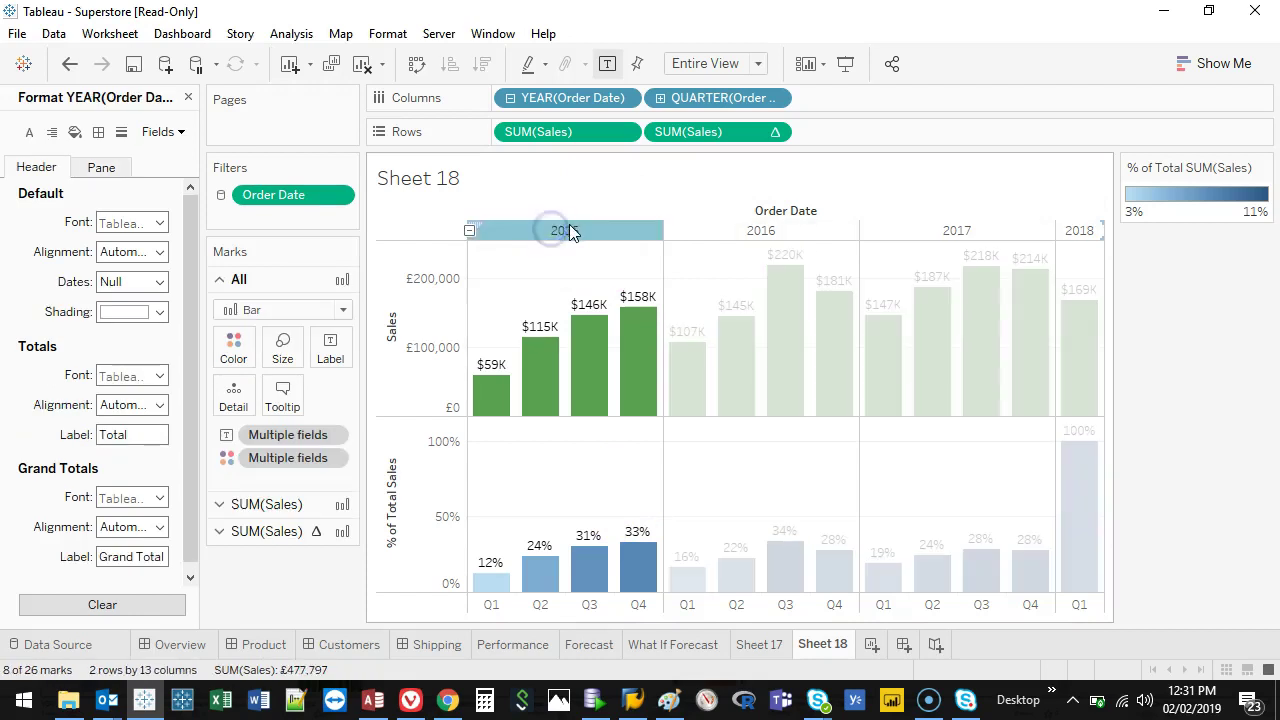
{"action": "left_click", "coordinate": [565, 229]}
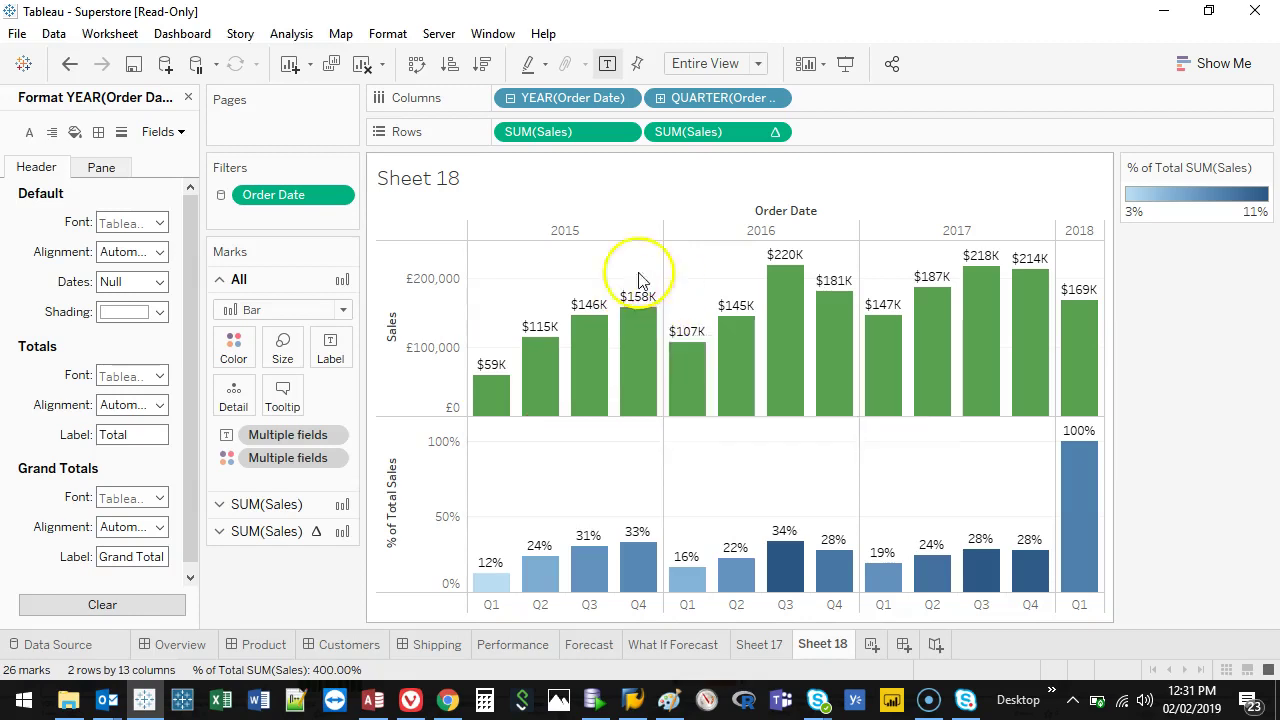
{"action": "mouse_move", "coordinate": [643, 555]}
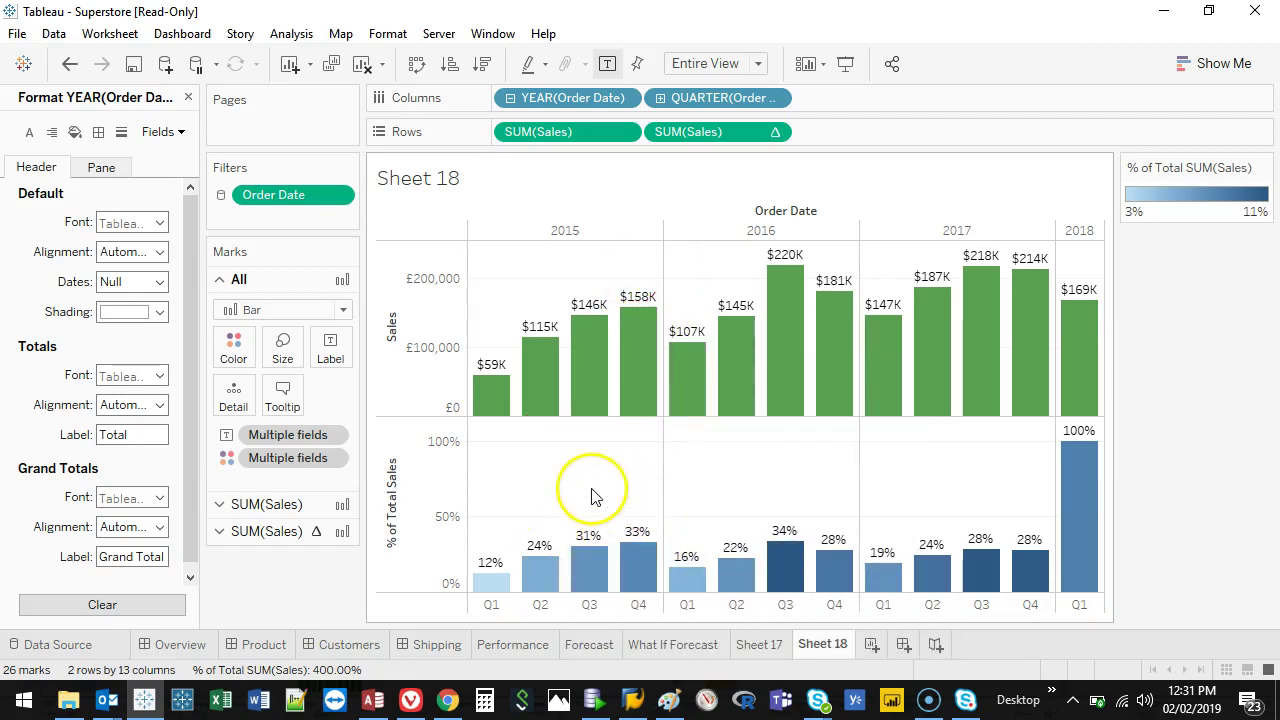
{"action": "mouse_move", "coordinate": [634, 306]}
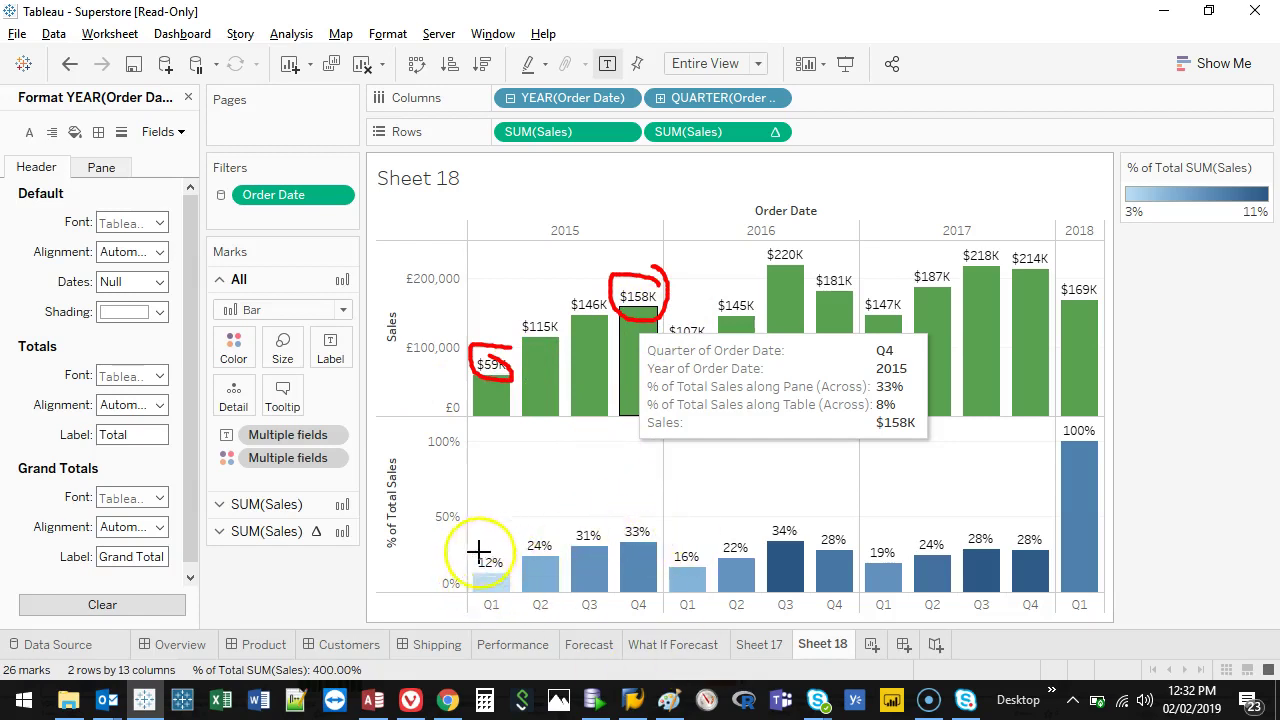
{"action": "left_click_drag", "start_coordinate": [648, 517], "coordinate": [630, 522]}
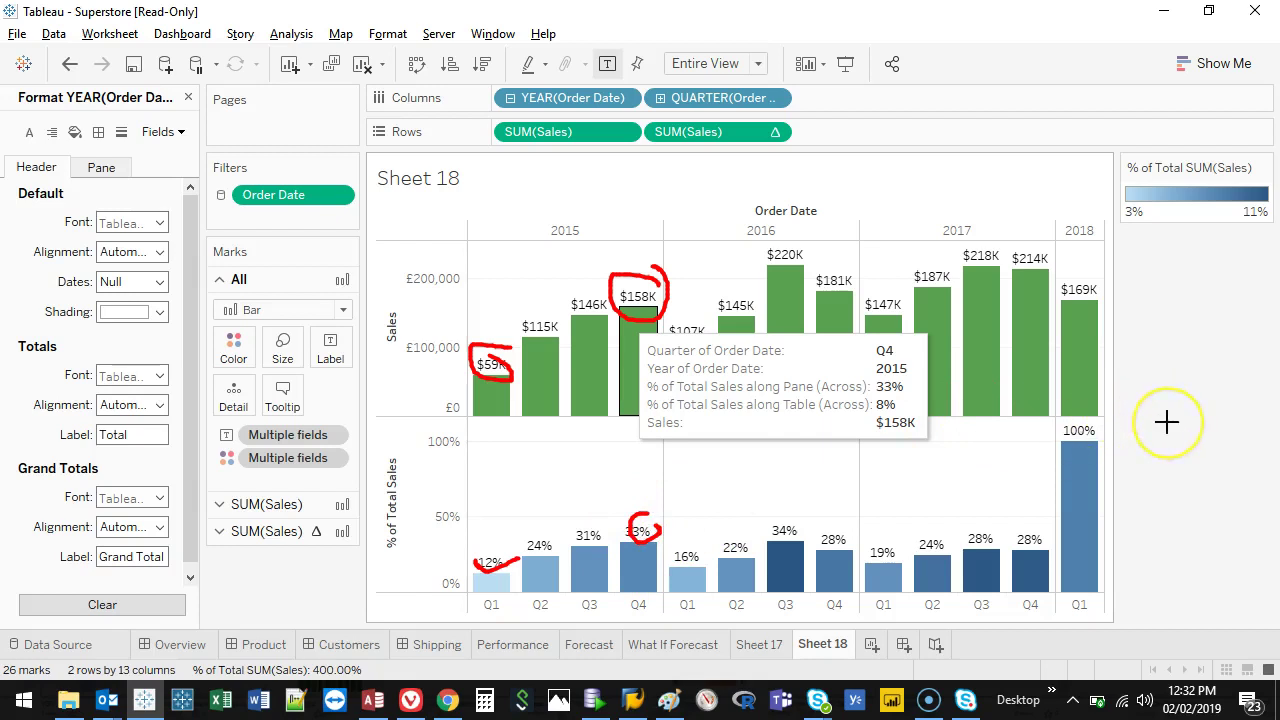
{"action": "key", "text": "Escape"}
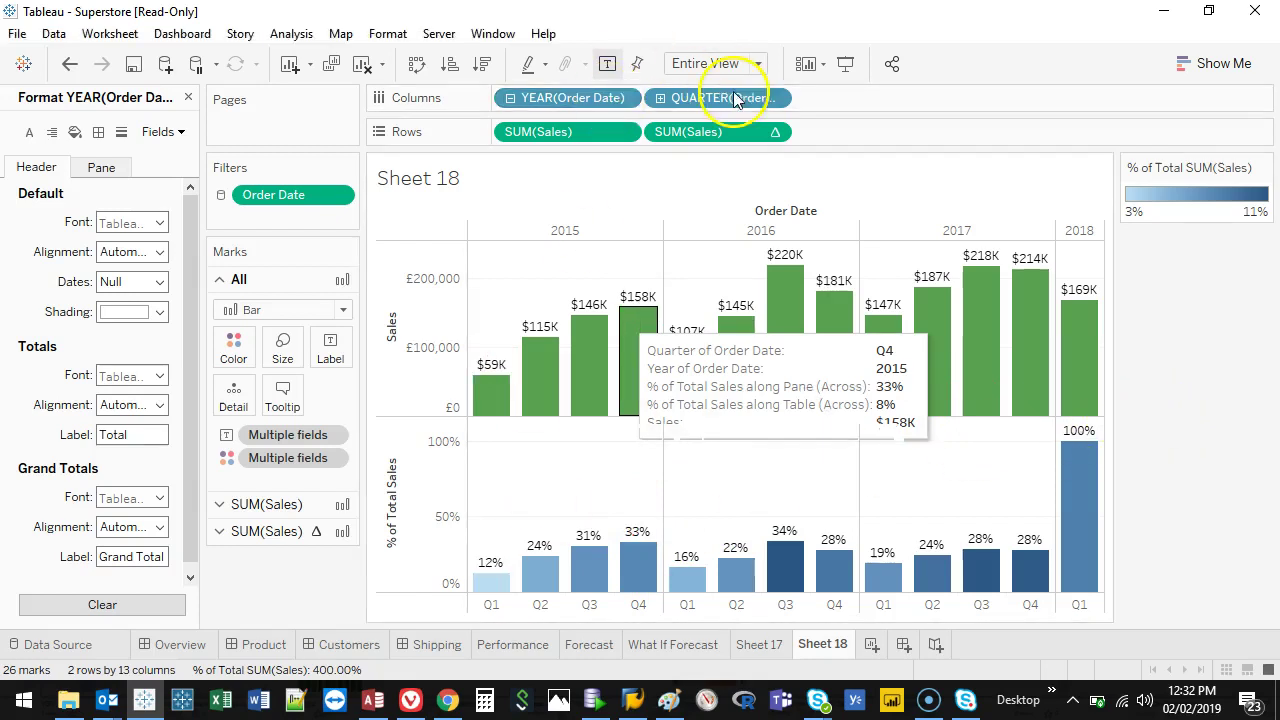
Step: Switch the lower Sales quick table calculation to Rank, giving a 0–15 rank axis
{"action": "right_click", "coordinate": [733, 134]}
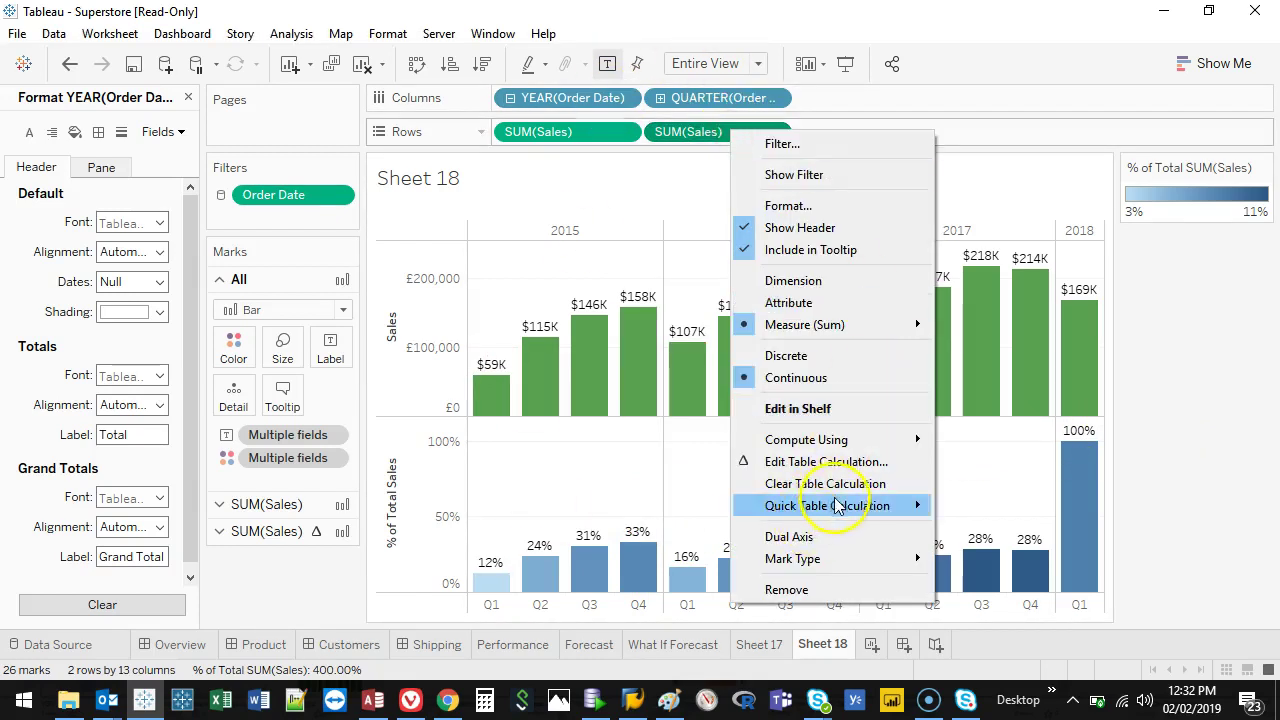
{"action": "mouse_move", "coordinate": [843, 508]}
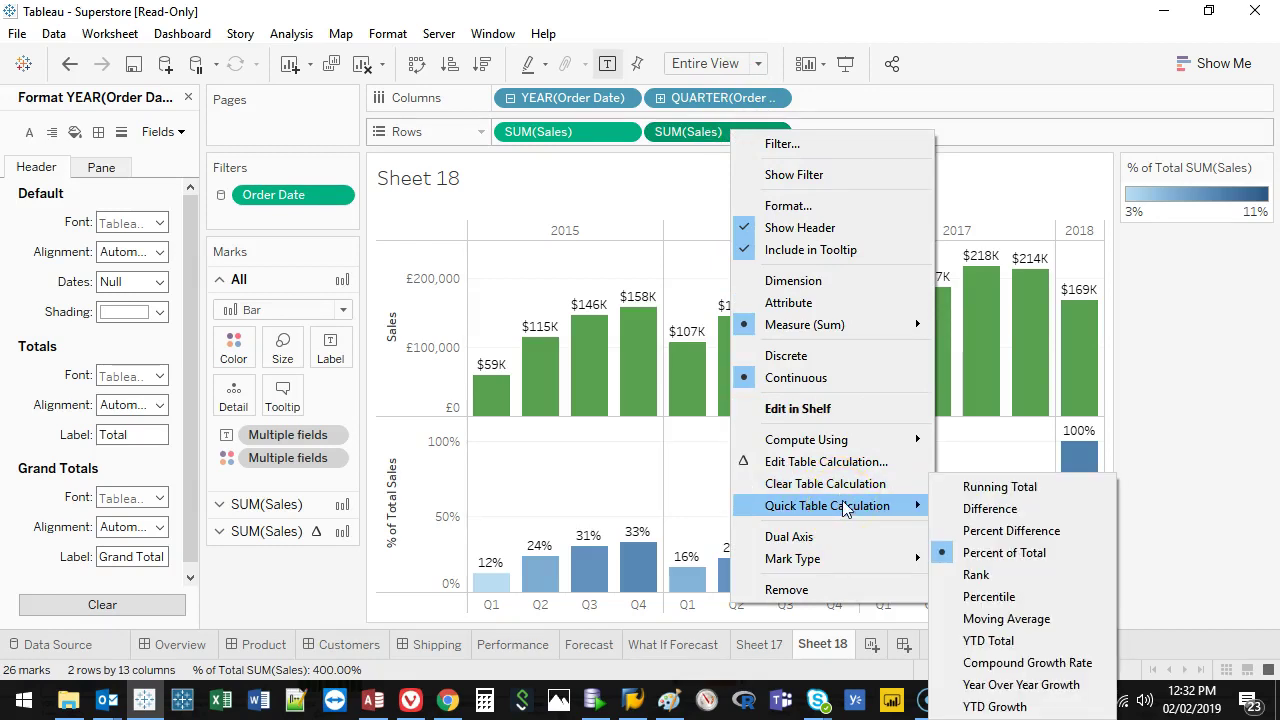
{"action": "left_click", "coordinate": [980, 577]}
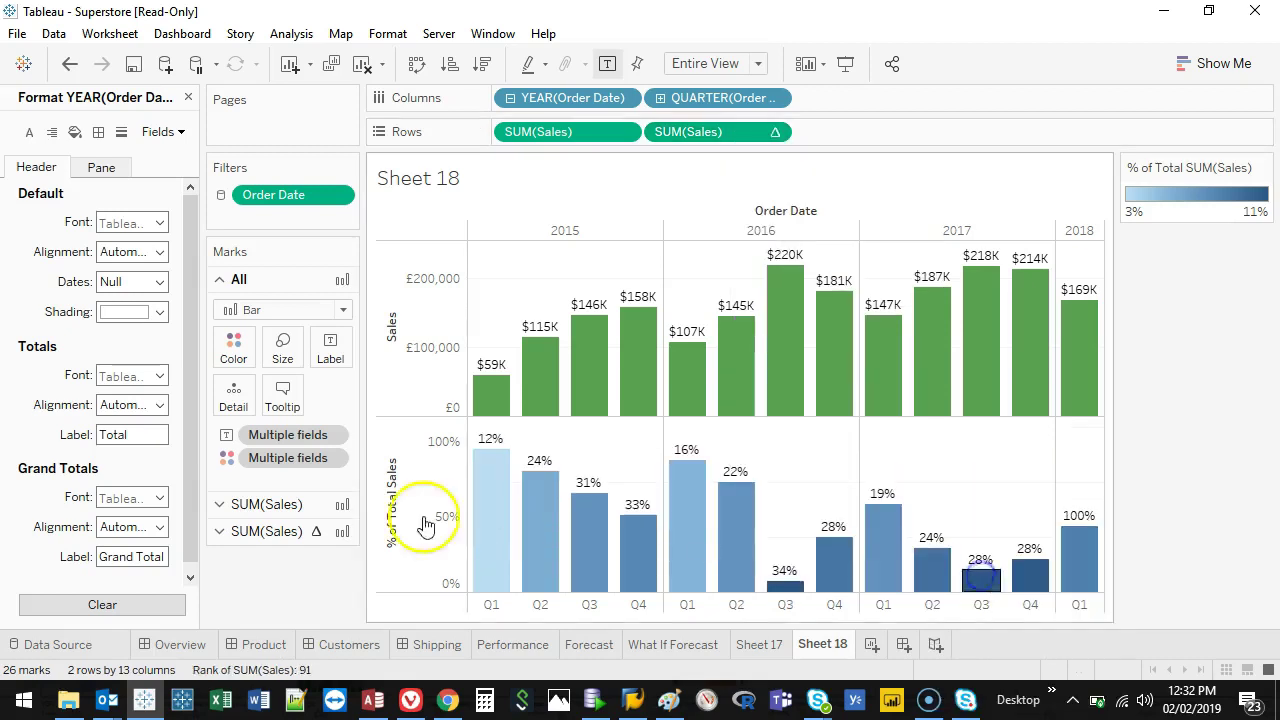
{"action": "left_click", "coordinate": [266, 531]}
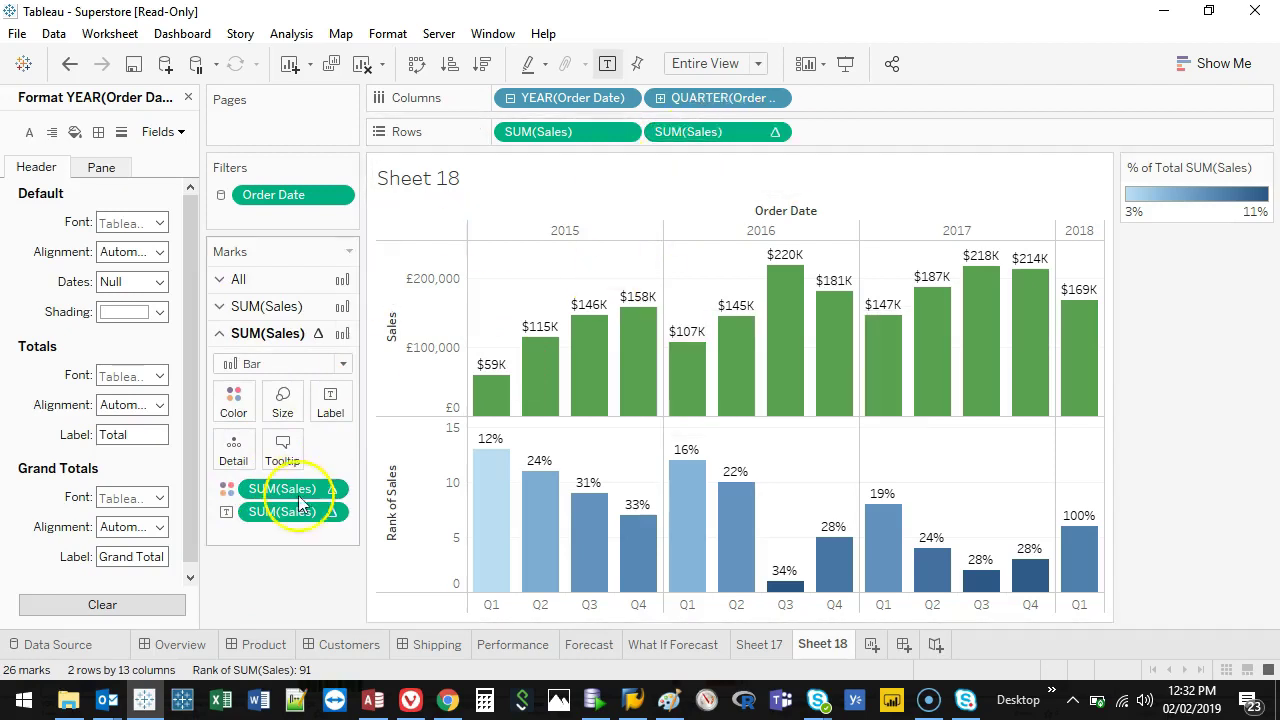
Step: Label the rank bars with the rank pill and set its number format to Automatic
{"action": "left_click_drag", "start_coordinate": [288, 512], "coordinate": [276, 604]}
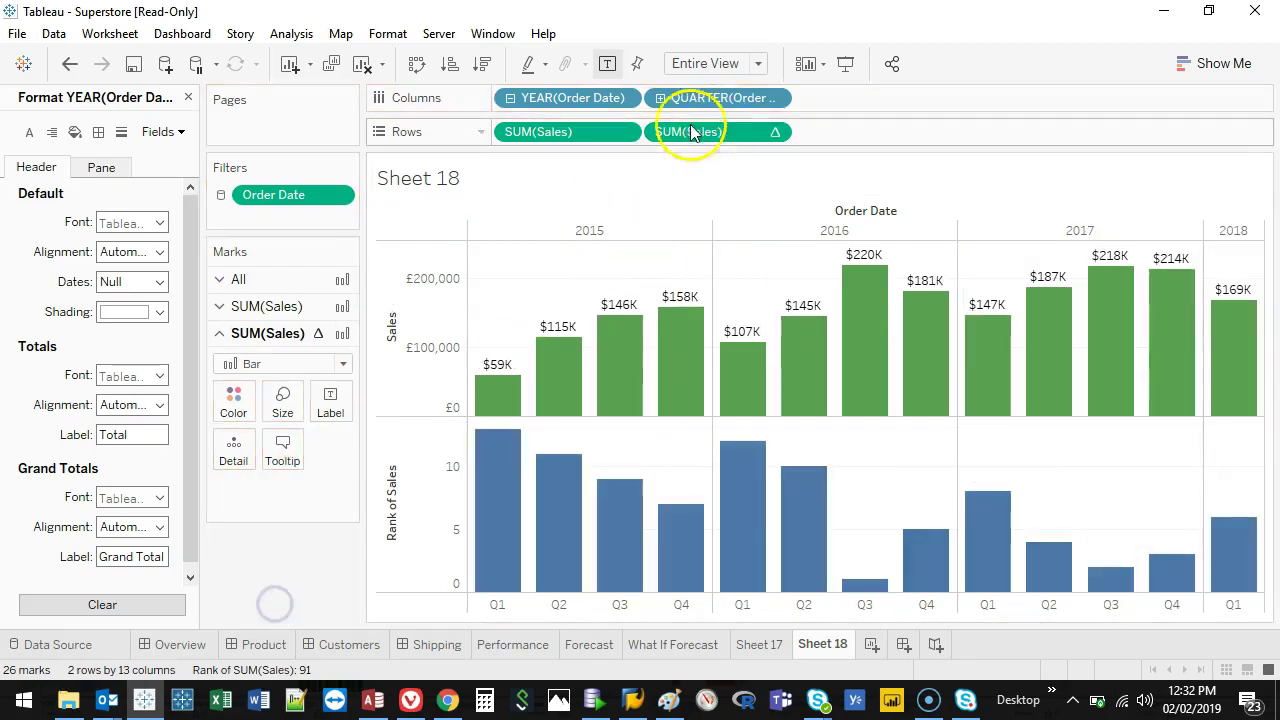
{"action": "left_click_drag", "start_coordinate": [730, 132], "coordinate": [336, 409]}
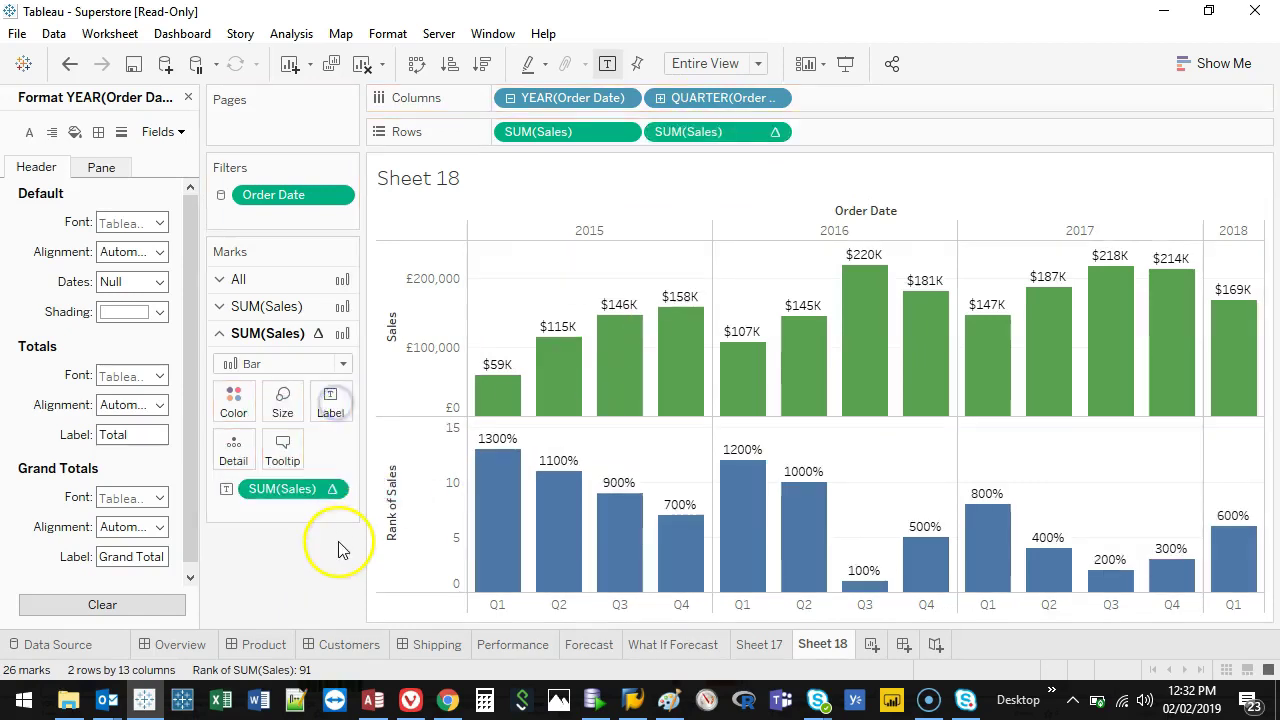
{"action": "right_click", "coordinate": [268, 490]}
{"action": "left_click", "coordinate": [309, 160]}
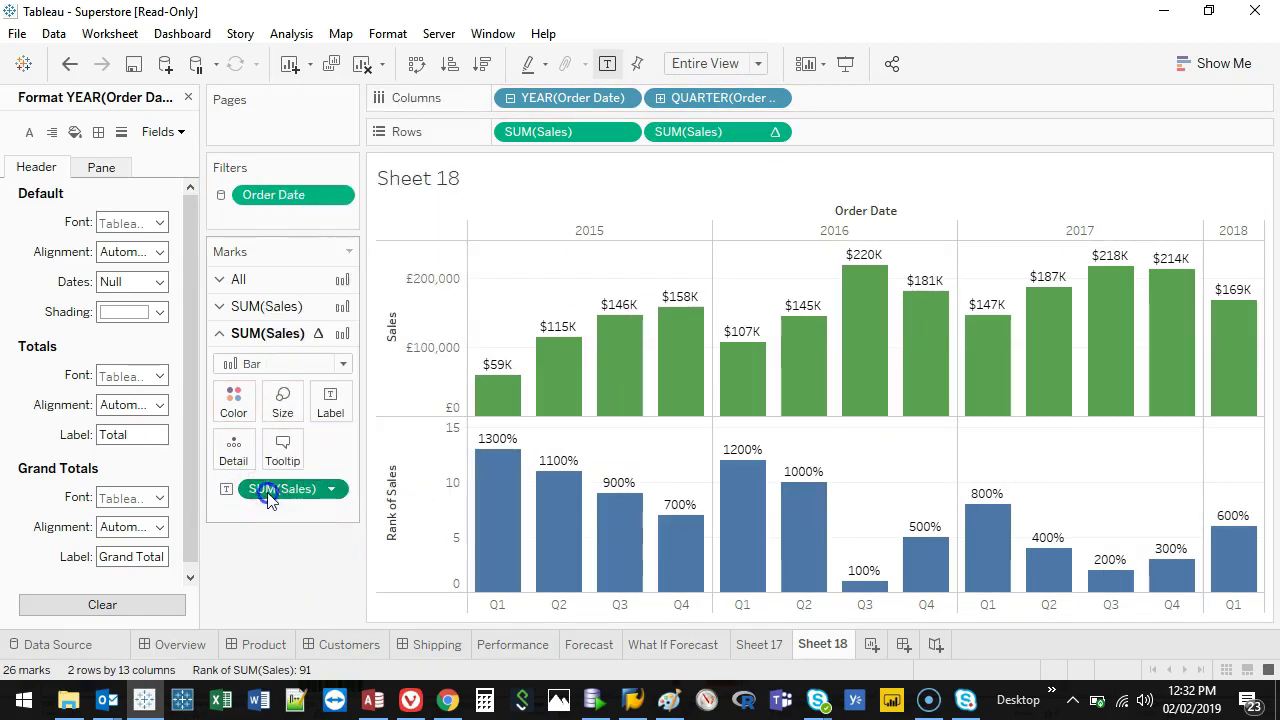
{"action": "left_click", "coordinate": [157, 285]}
{"action": "left_click", "coordinate": [150, 309]}
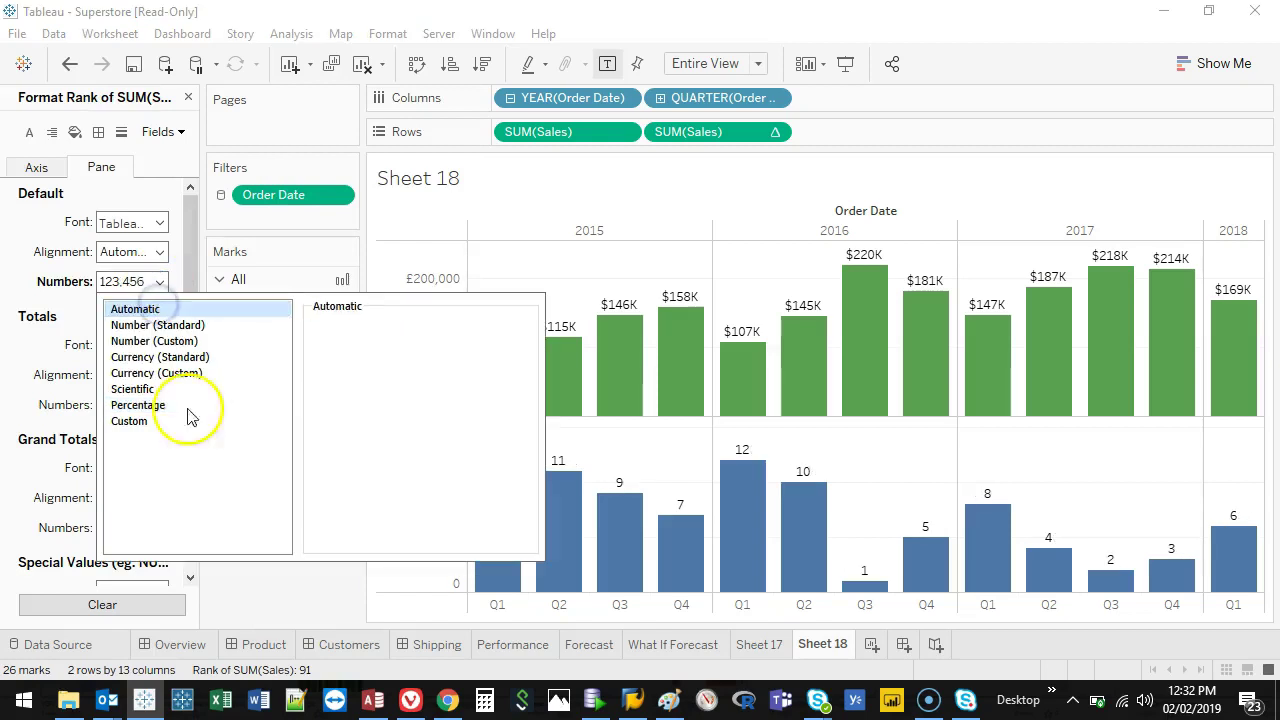
{"action": "left_click", "coordinate": [285, 591]}
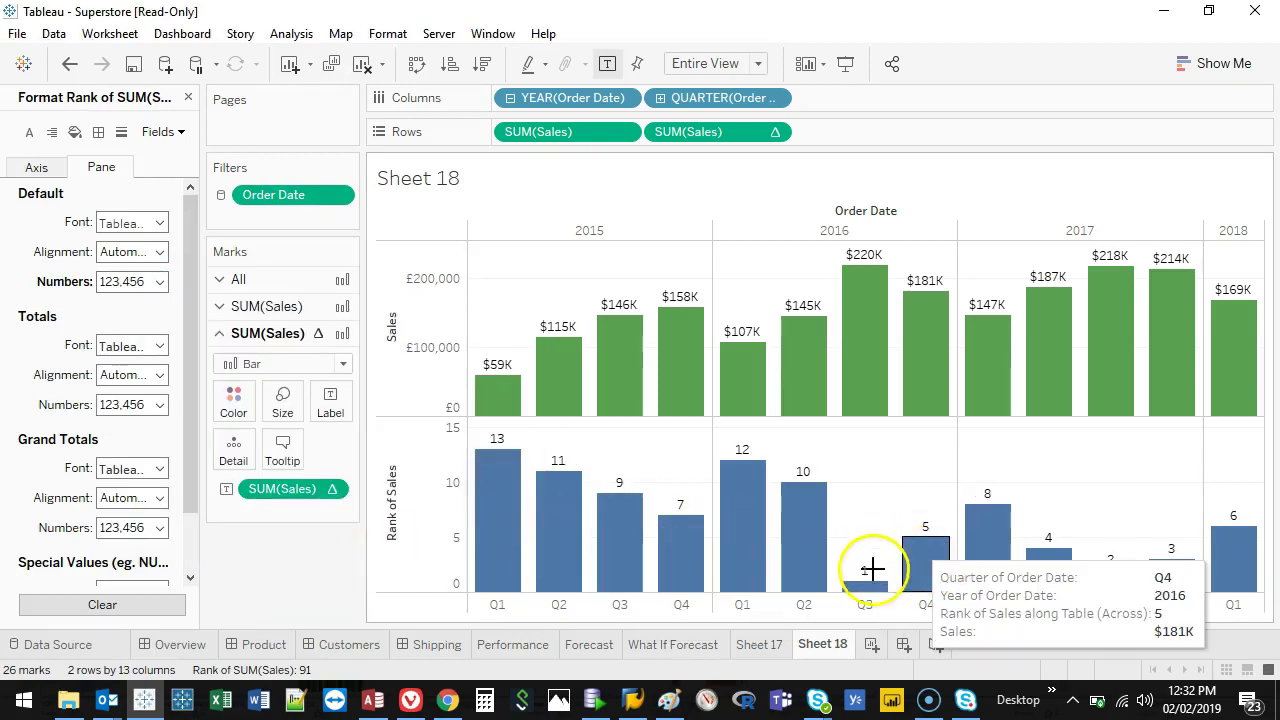
{"action": "left_click", "coordinate": [1106, 547]}
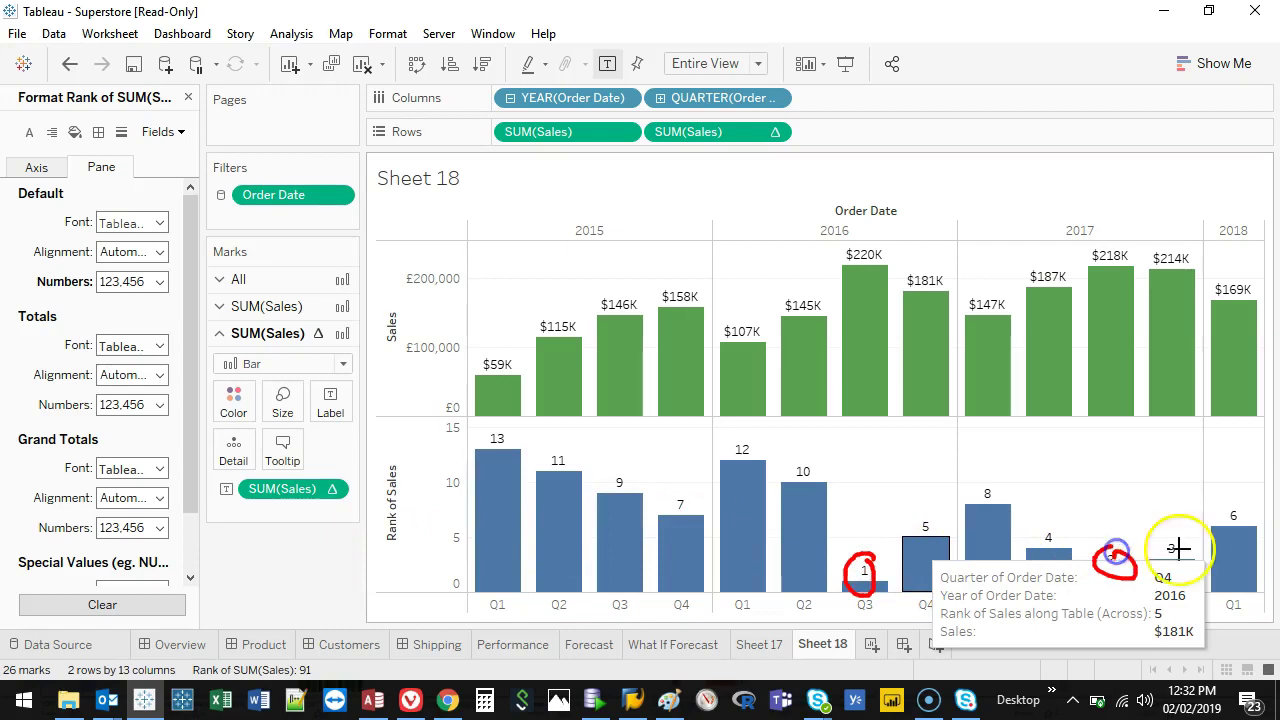
{"action": "key", "text": "Escape"}
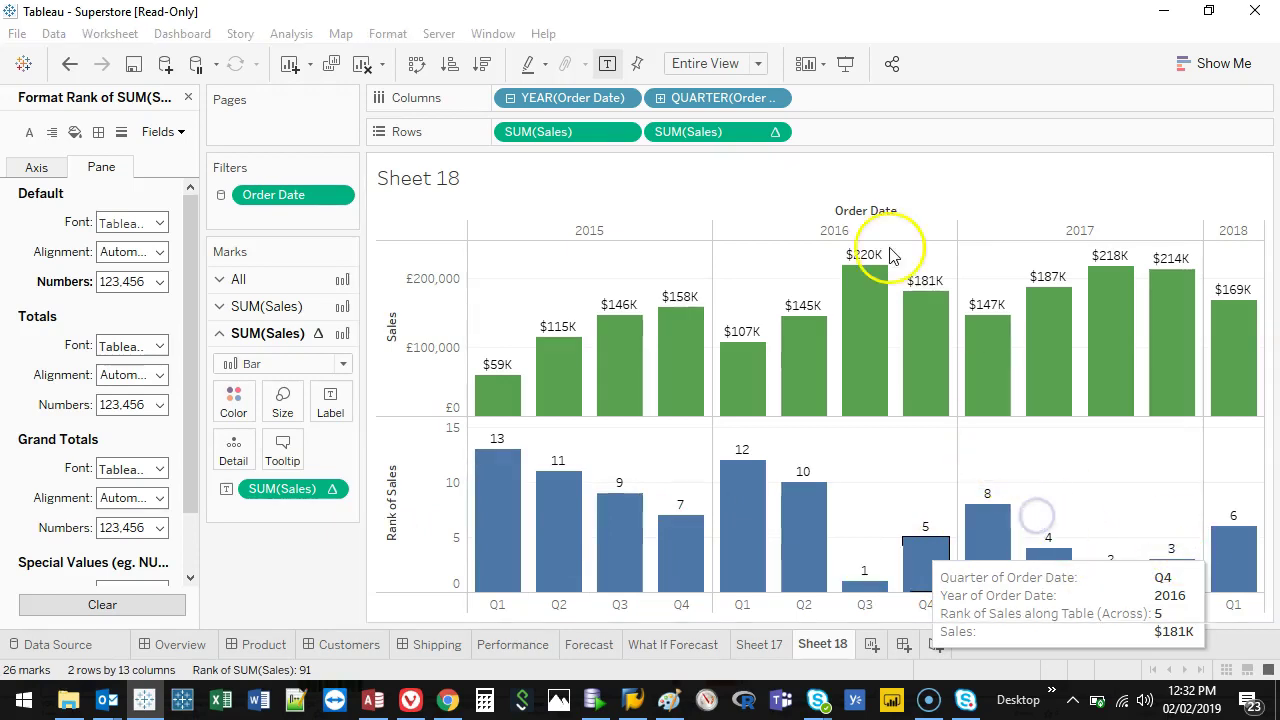
Step: Make Quarter a continuous date axis and remove YEAR from Columns
{"action": "right_click", "coordinate": [706, 100]}
{"action": "left_click", "coordinate": [823, 370]}
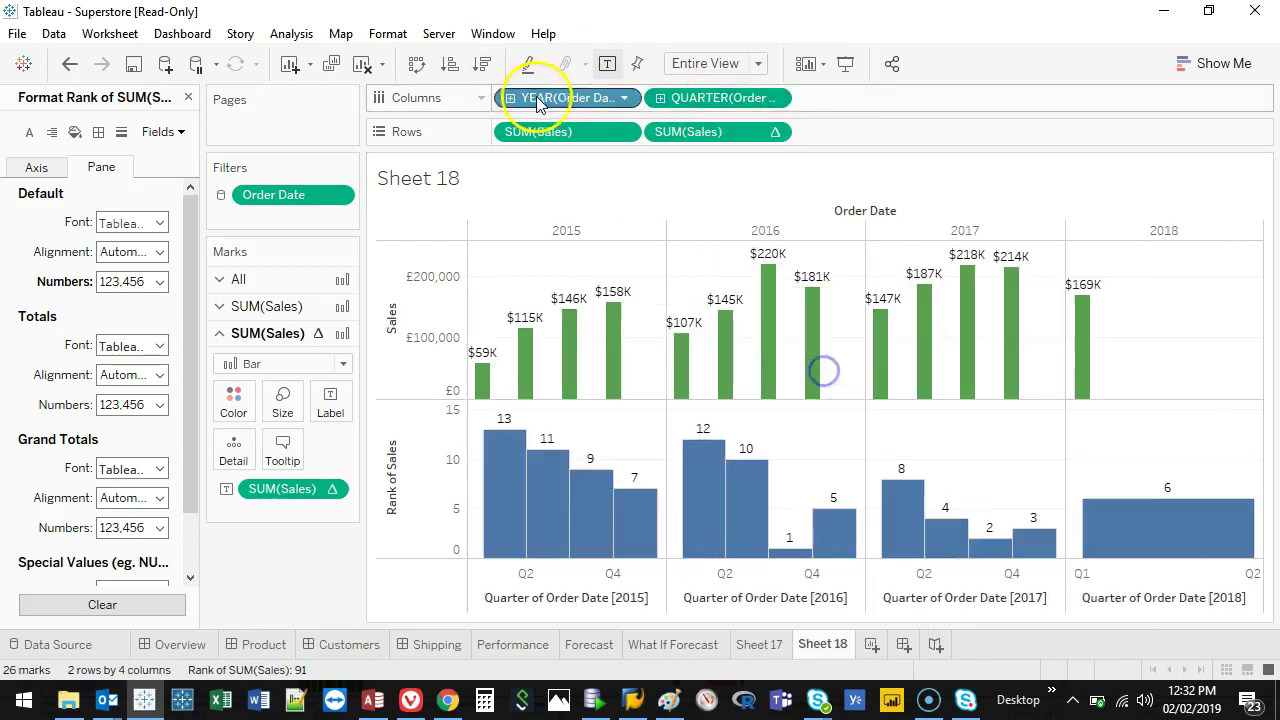
{"action": "left_click_drag", "start_coordinate": [560, 97], "coordinate": [314, 603]}
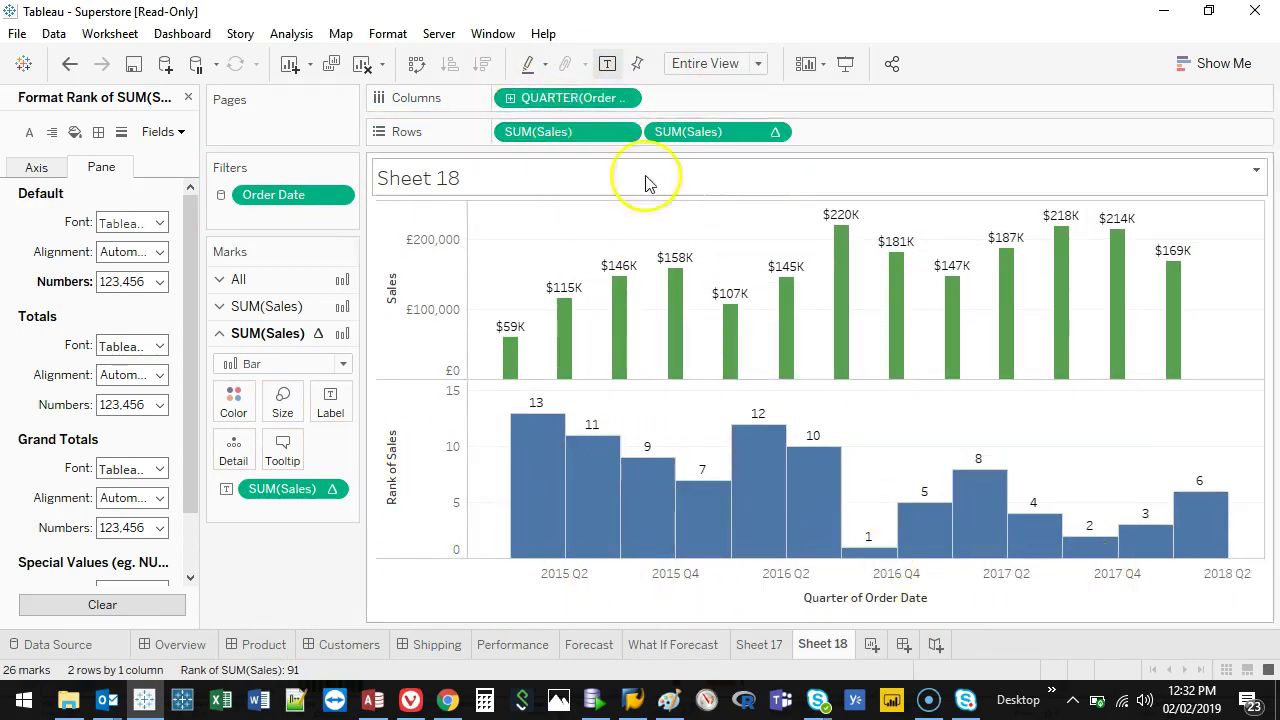
Step: Remove the first SUM(Sales) from Rows, leaving only the Rank of Sales bars
{"action": "mouse_move", "coordinate": [594, 543]}
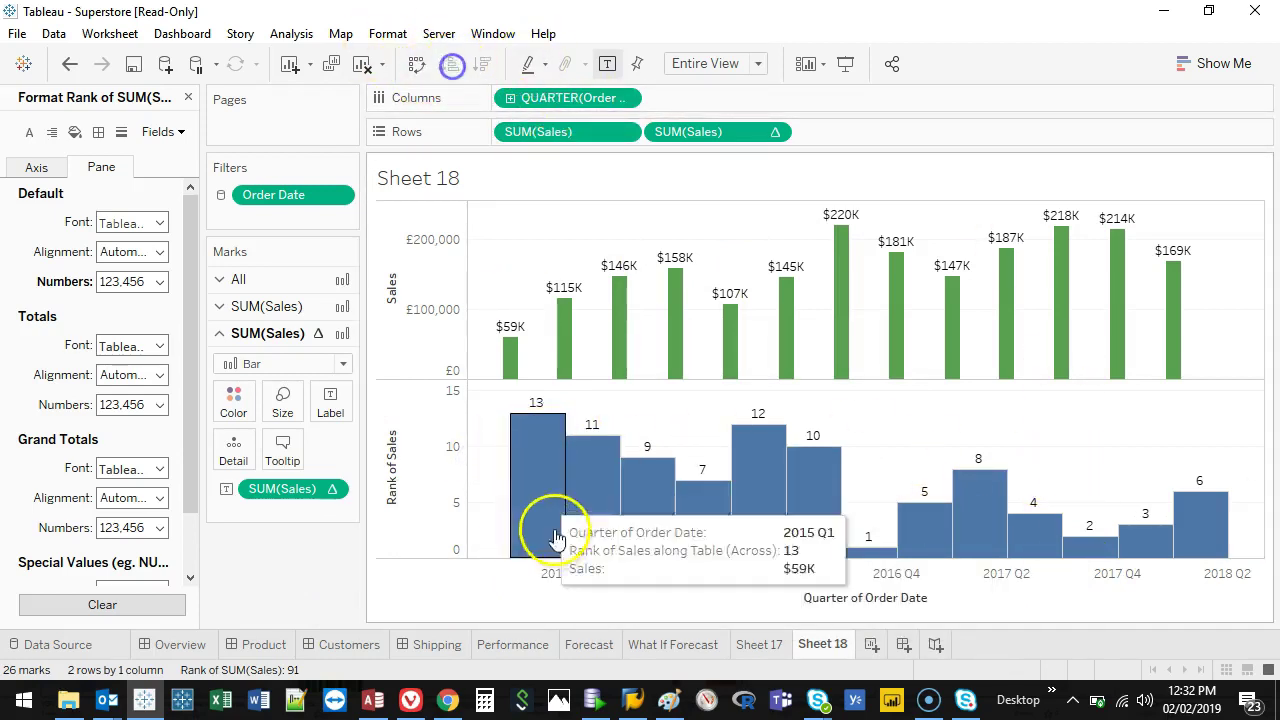
{"action": "right_click", "coordinate": [500, 440]}
{"action": "left_click", "coordinate": [441, 459]}
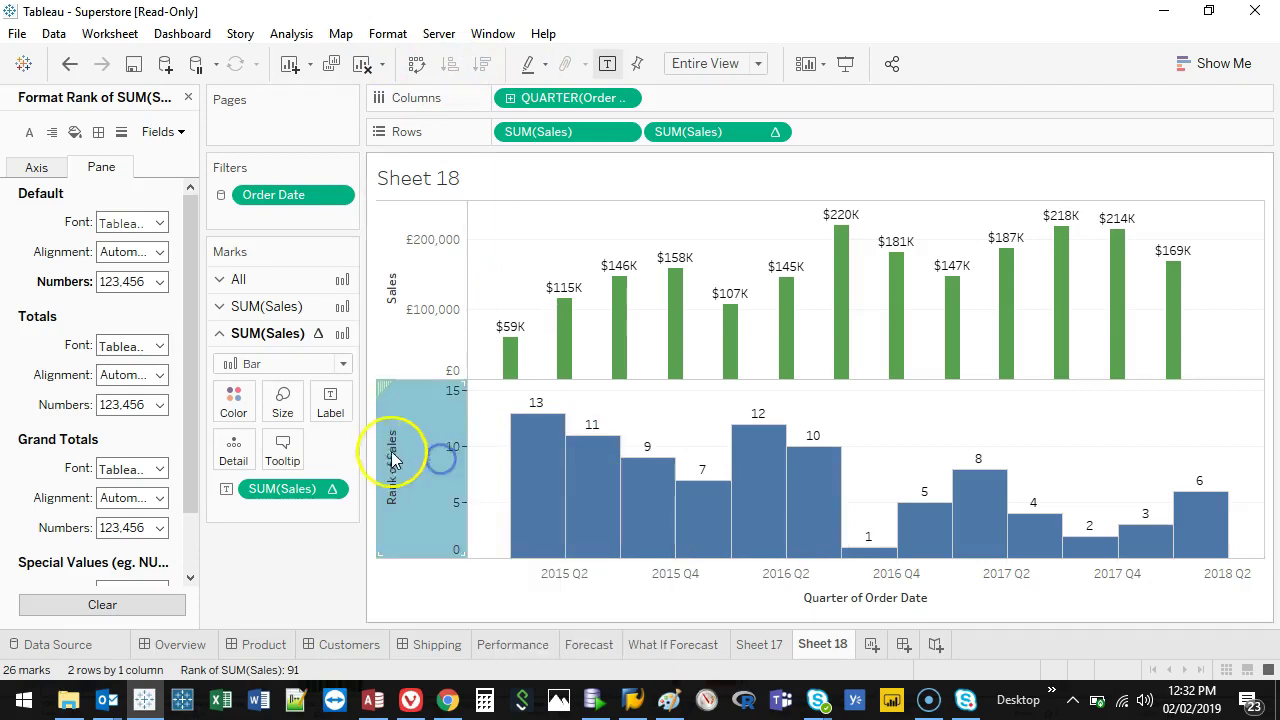
{"action": "left_click_drag", "start_coordinate": [560, 132], "coordinate": [266, 606]}
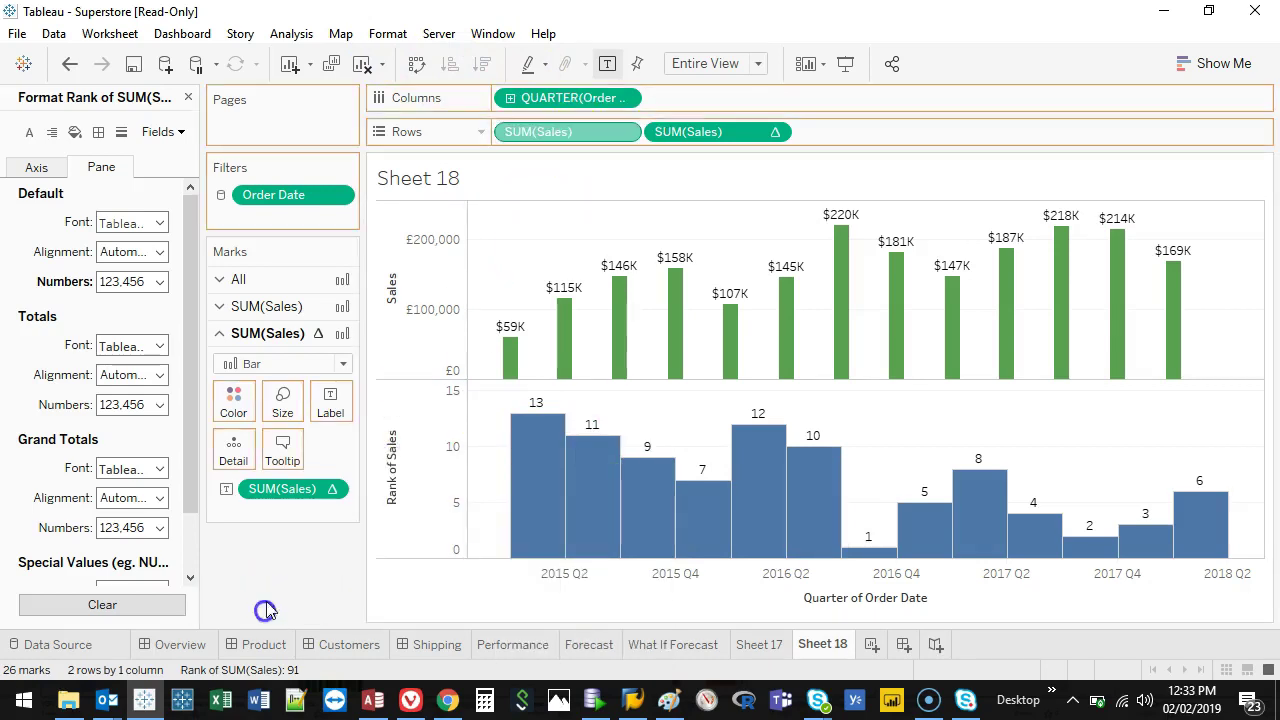
{"action": "left_click", "coordinate": [391, 353]}
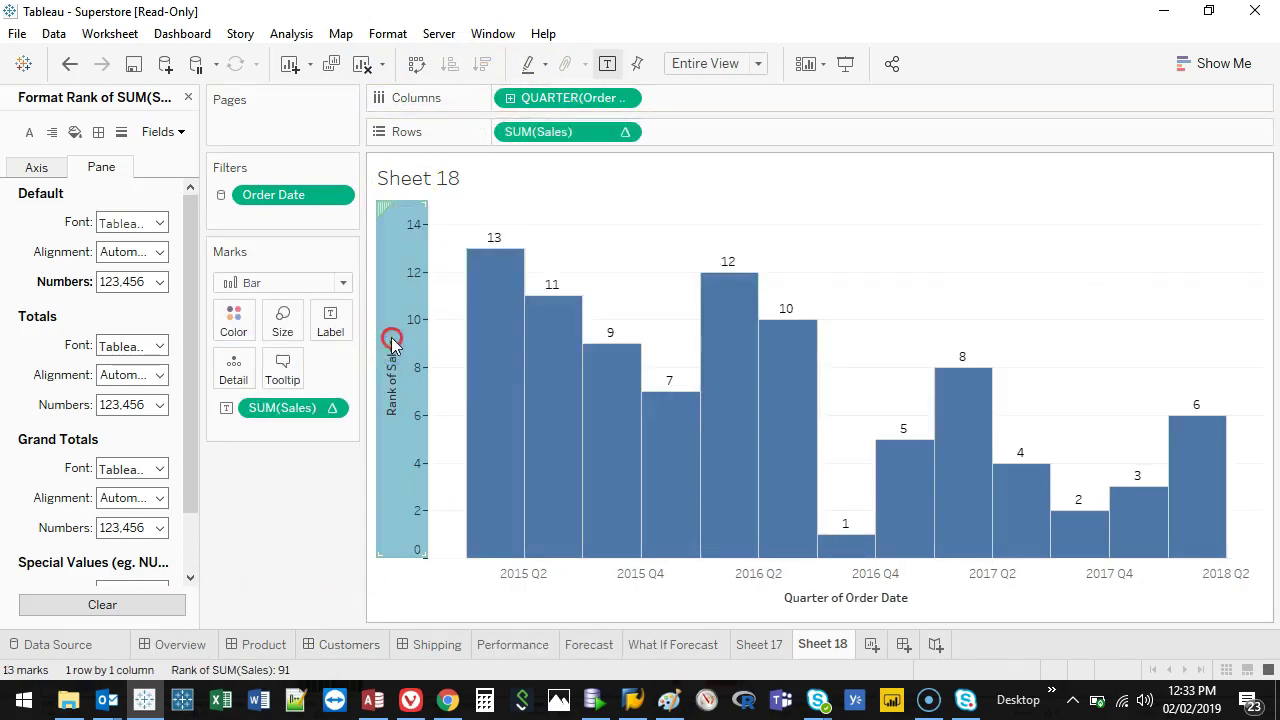
{"action": "right_click", "coordinate": [391, 355]}
{"action": "left_click", "coordinate": [449, 62]}
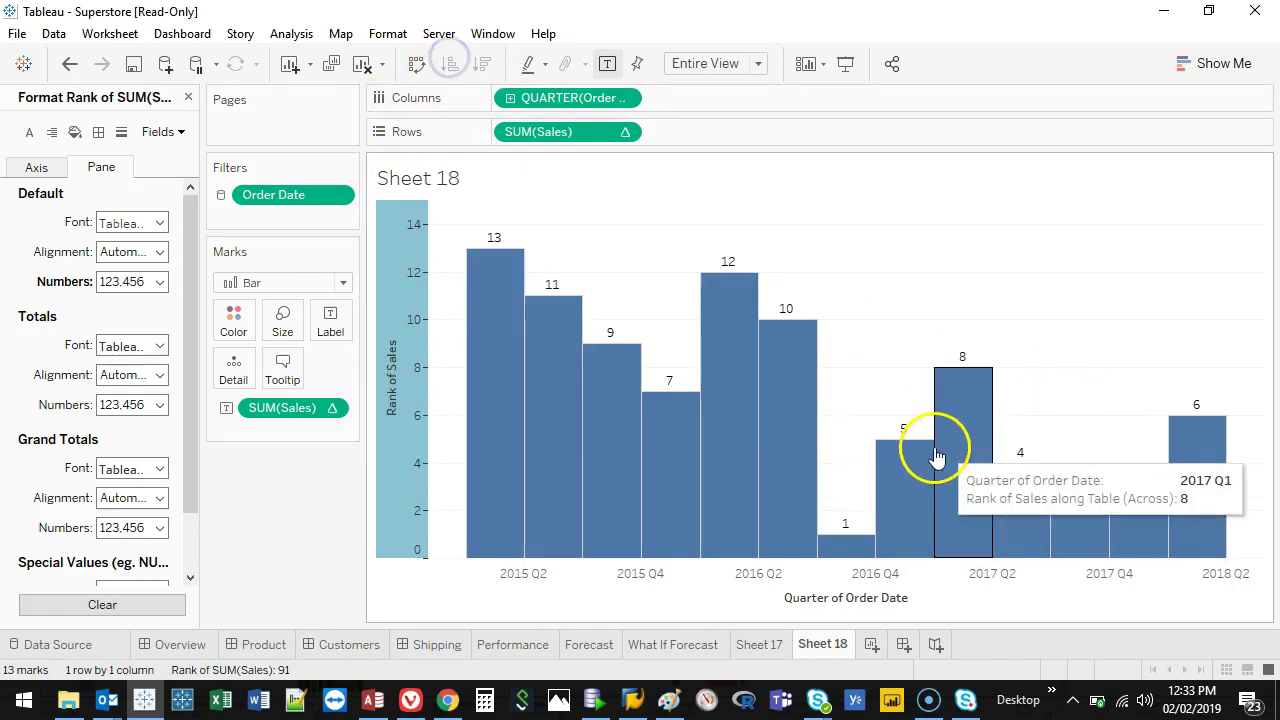
Step: Show the Rank of Sales bars by discrete Year, drilled down to Quarter
{"action": "right_click", "coordinate": [585, 96]}
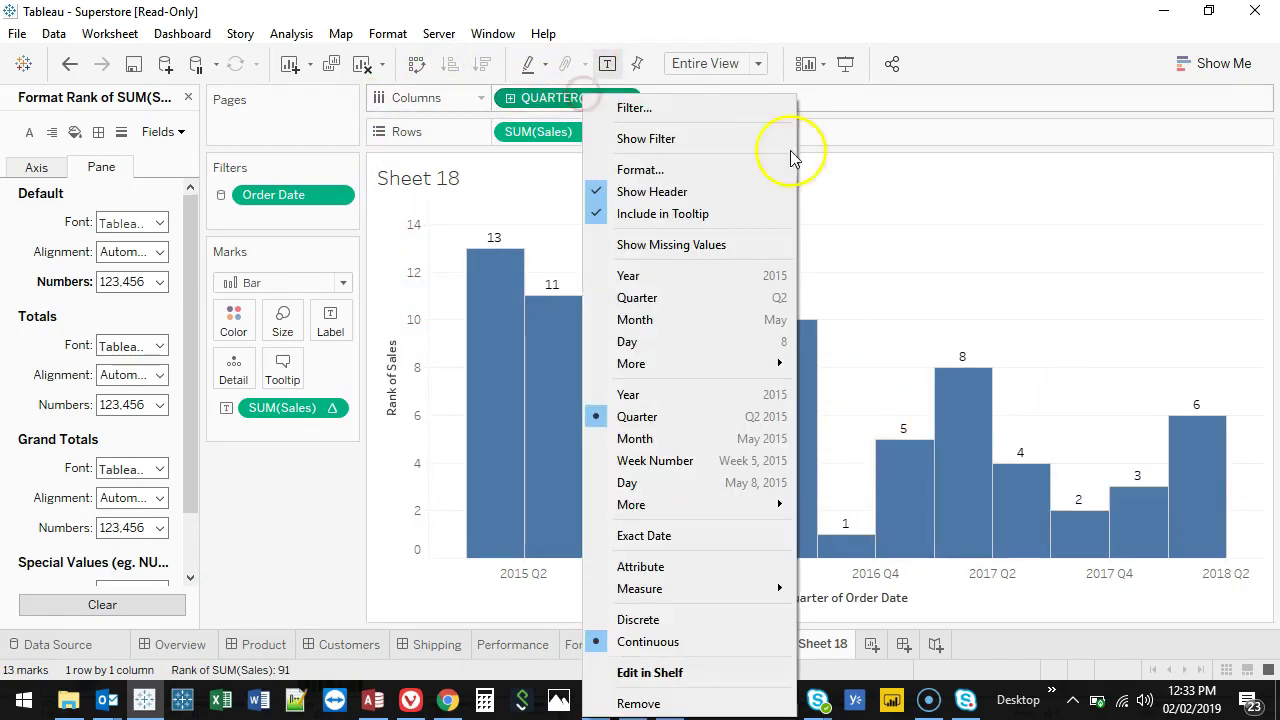
{"action": "left_click", "coordinate": [651, 275]}
{"action": "left_click", "coordinate": [511, 98]}
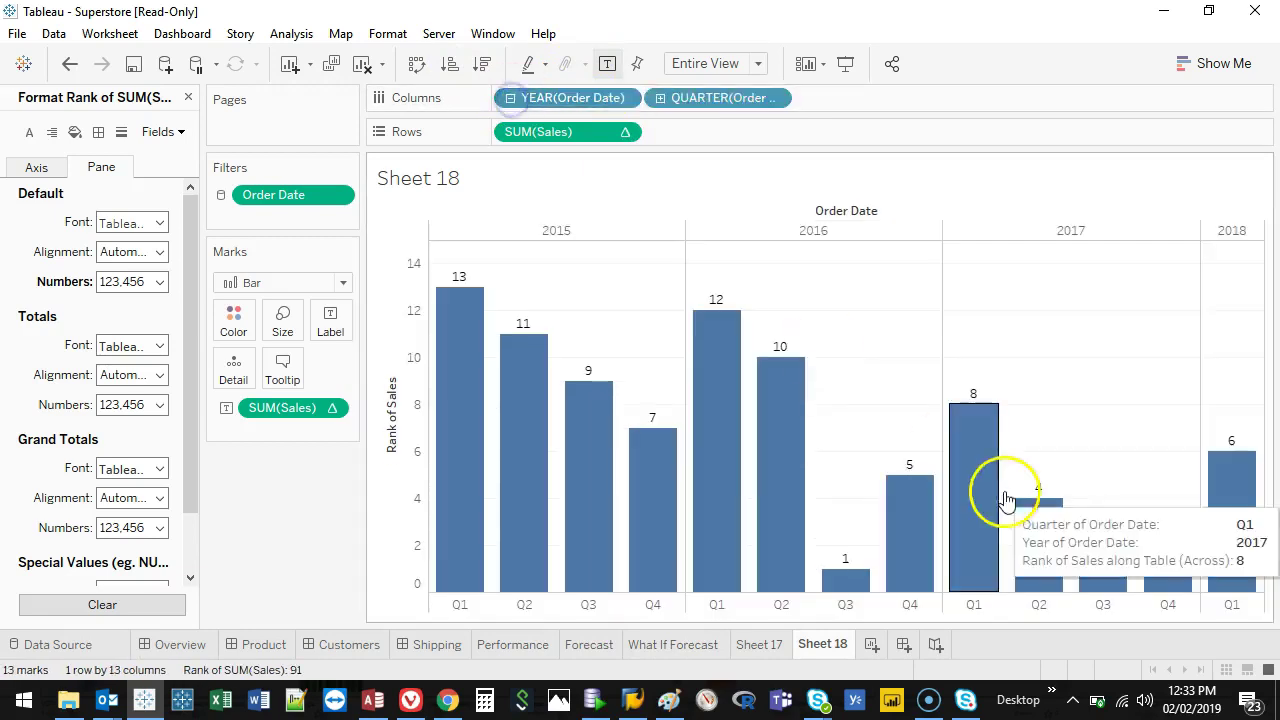
Step: Sort the quarters descending by rank so each year runs Q1, Q2, Q4, Q3
{"action": "right_click", "coordinate": [392, 369]}
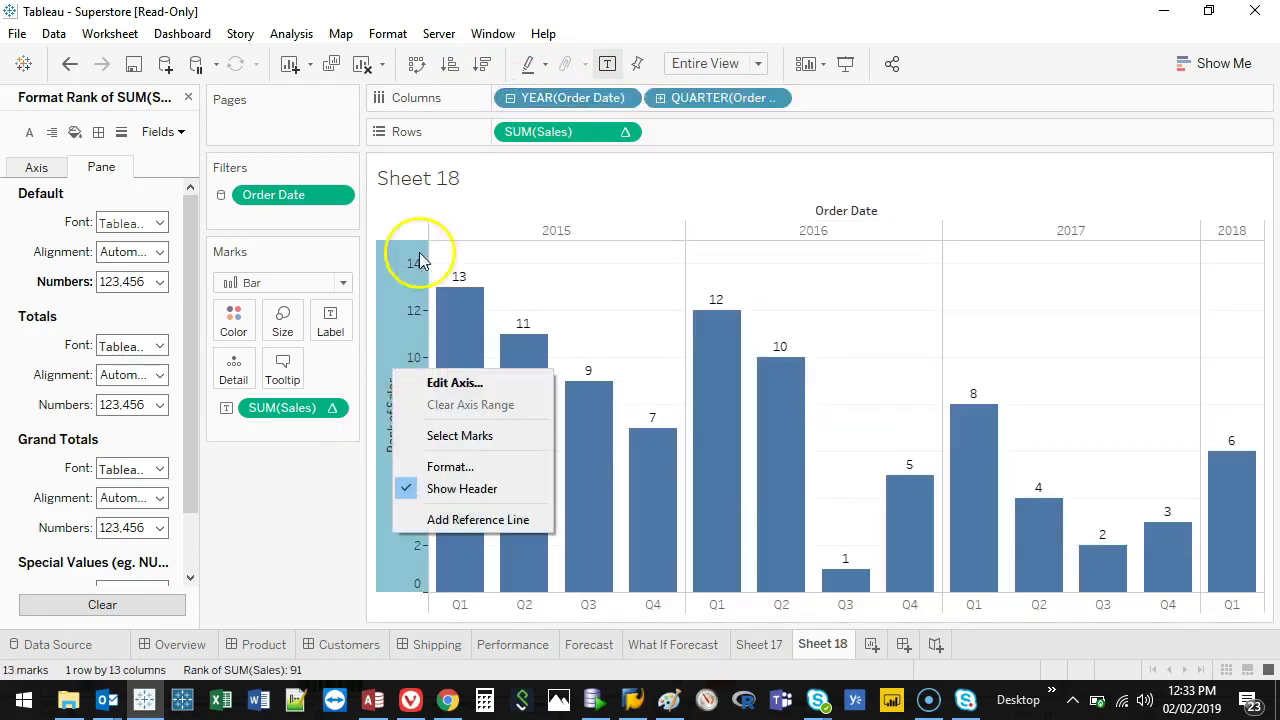
{"action": "left_click", "coordinate": [455, 64]}
{"action": "left_click", "coordinate": [482, 64]}
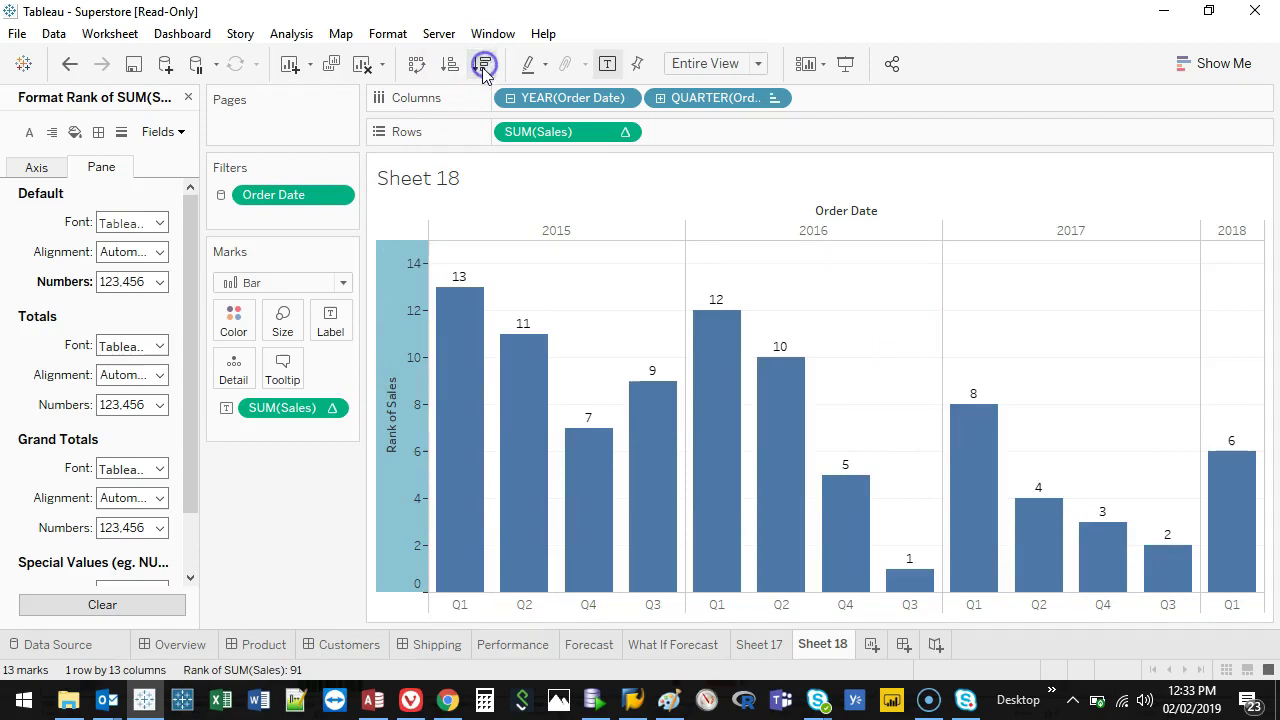
{"action": "right_click", "coordinate": [286, 410]}
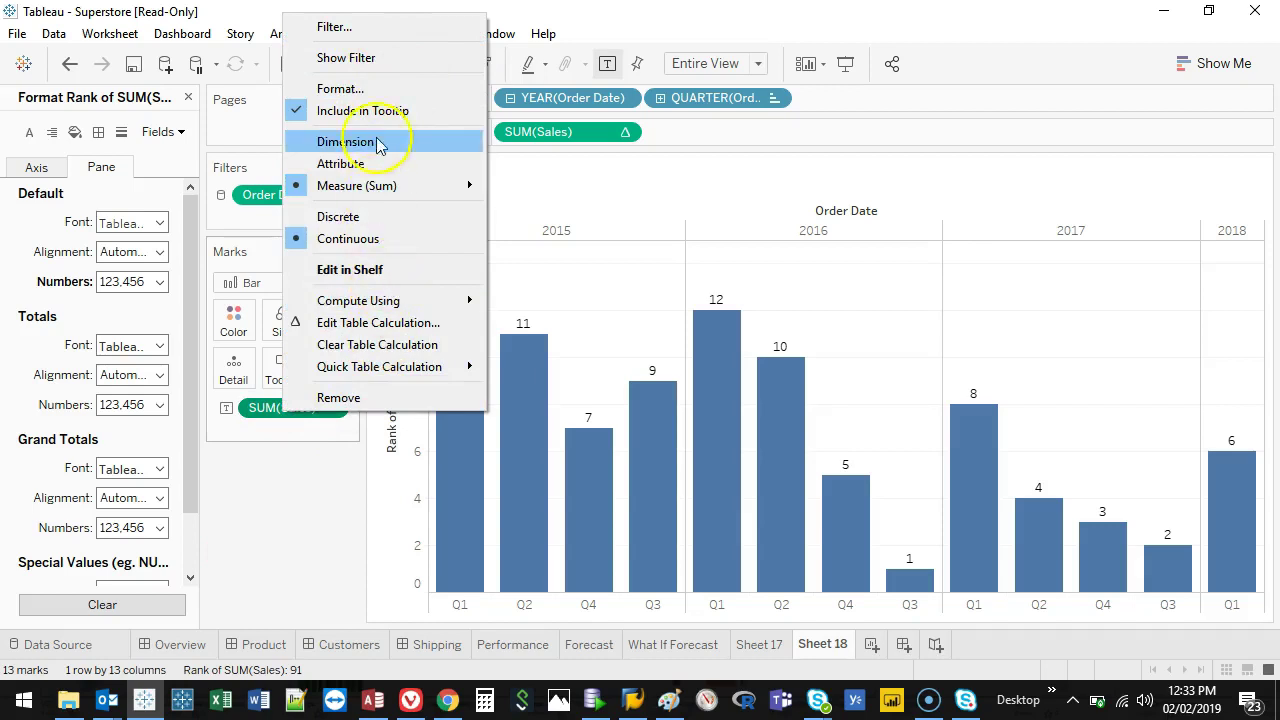
{"action": "left_click", "coordinate": [293, 583]}
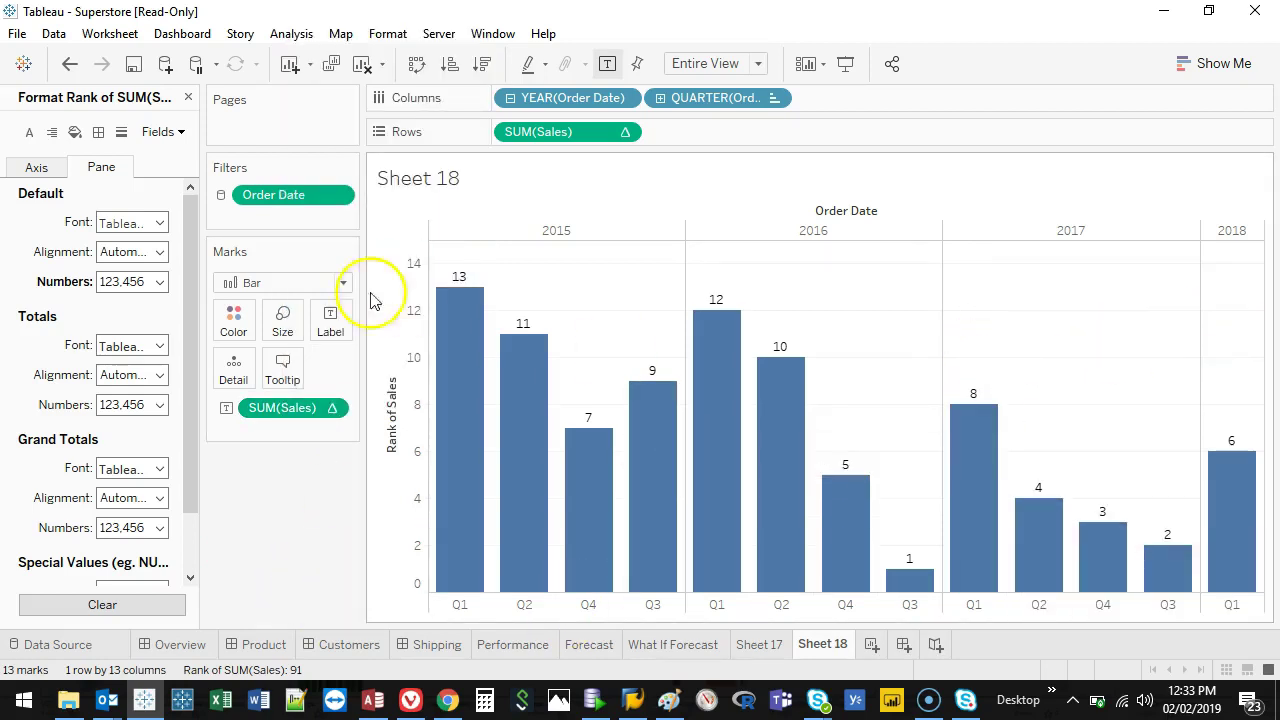
{"action": "mouse_move", "coordinate": [918, 551]}
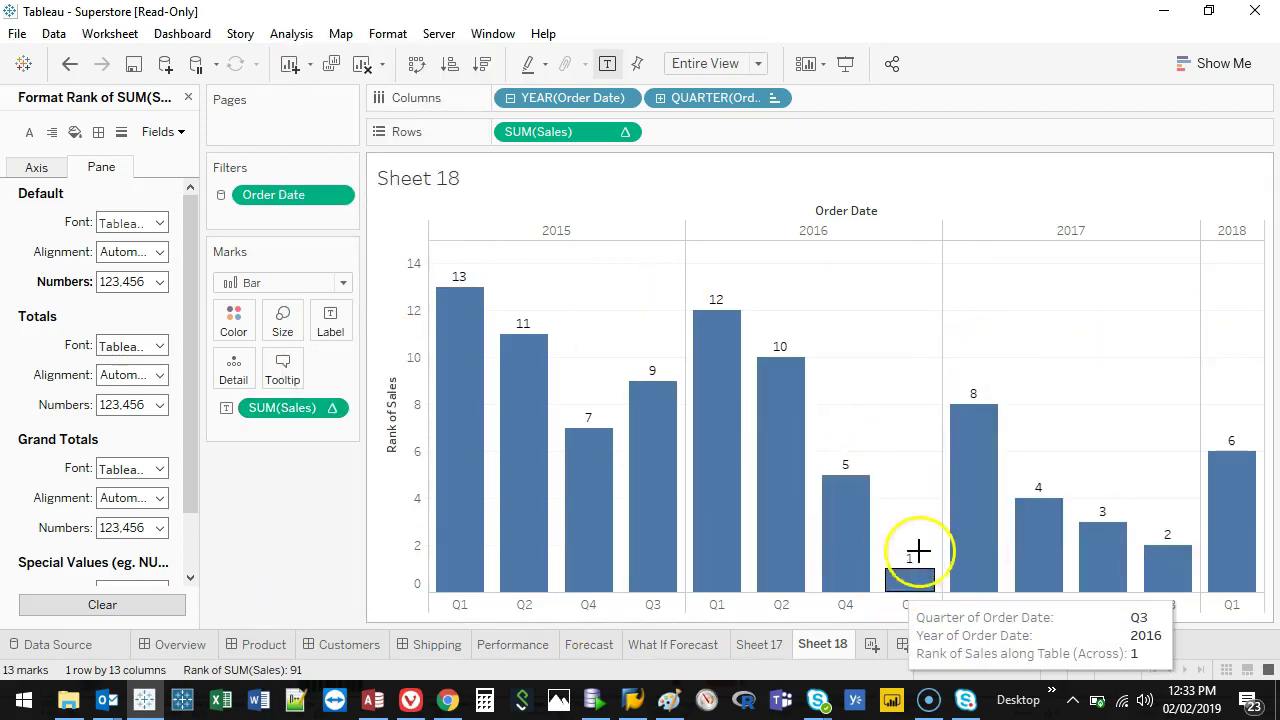